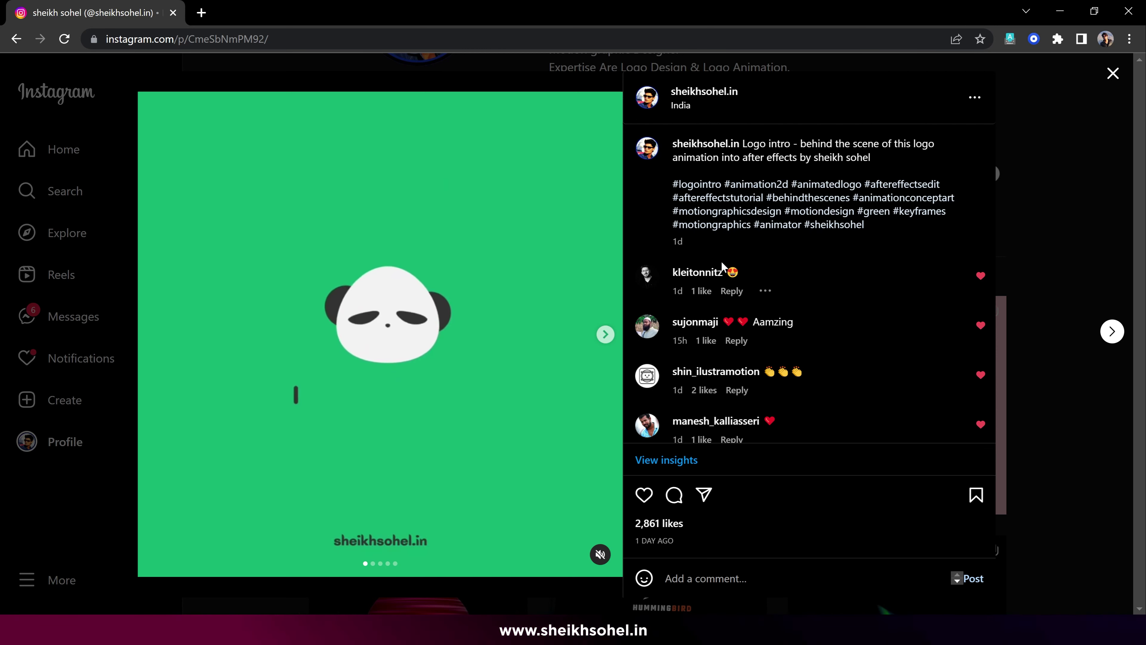
Step: Start a new composition named 'mc' at 3840×2160, 60 fps, 5 seconds long
scroll(722, 266, down, 3)
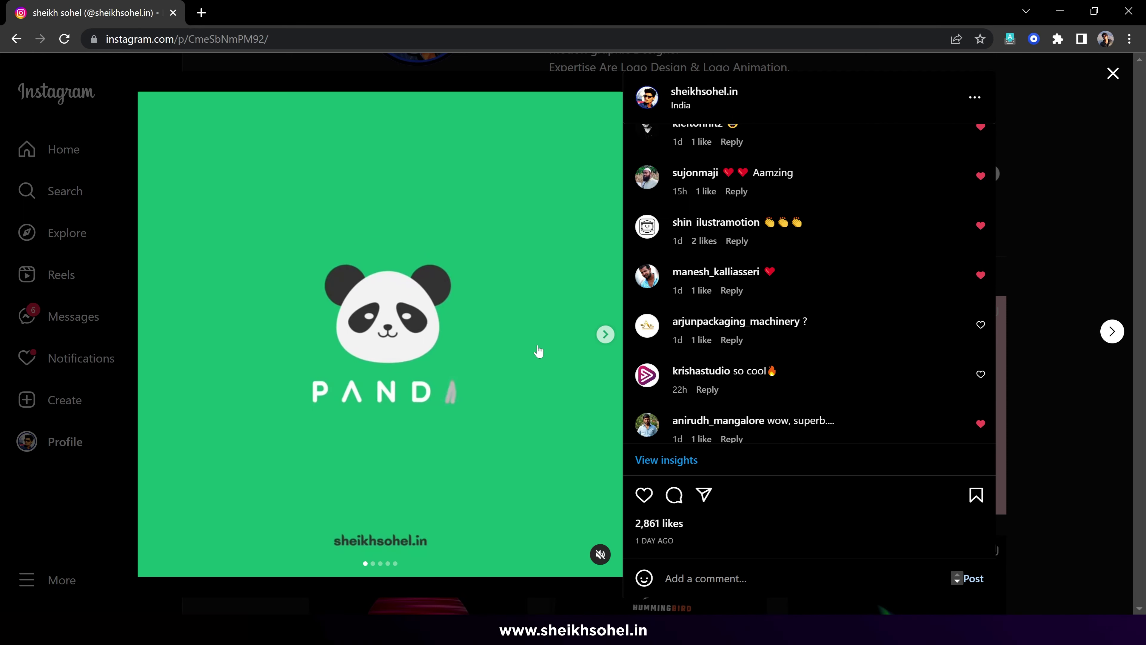
scroll(751, 361, down, 4)
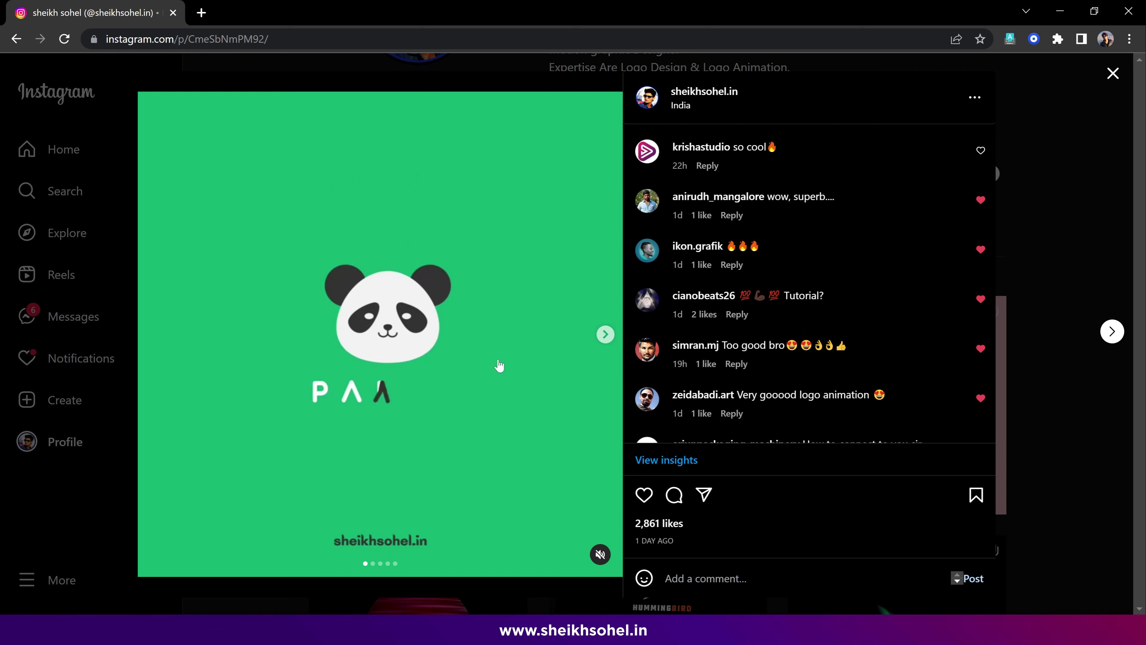
scroll(487, 406, down, 5)
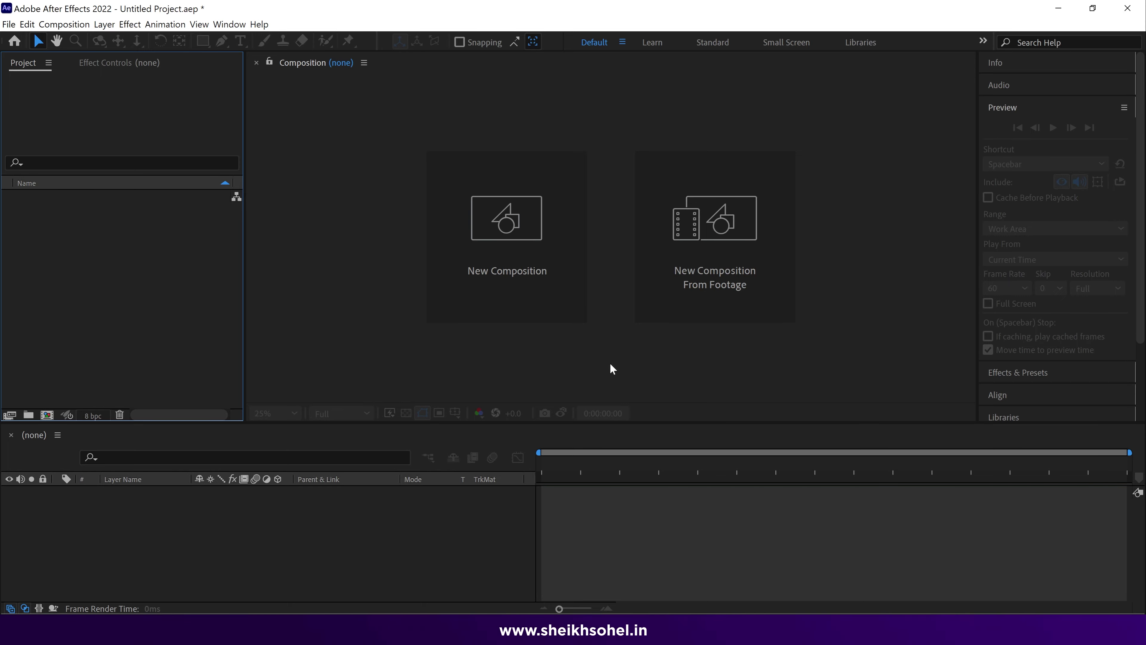
click(507, 283)
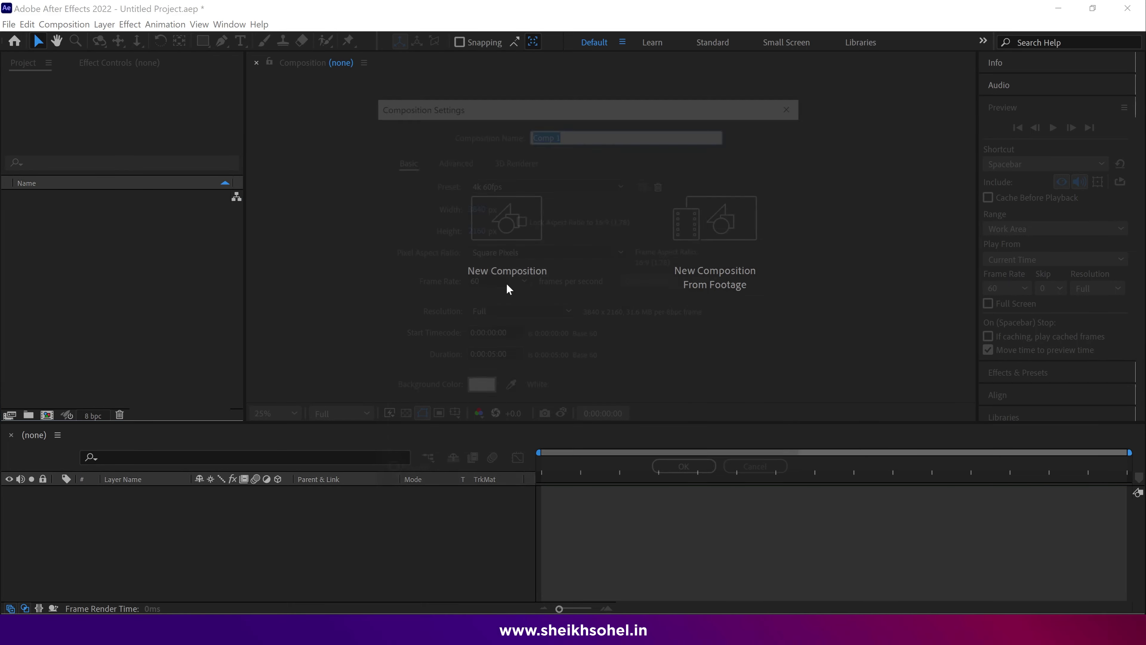
text(mc)
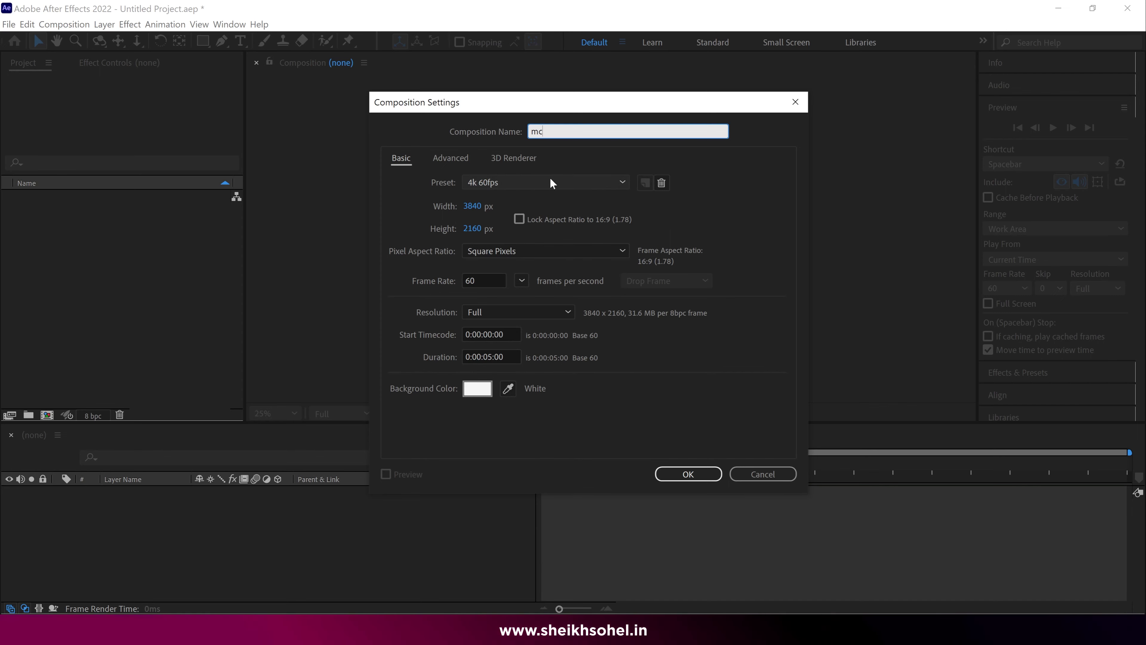
Step: Create the mc composition, then draw a two-point vertical Pen stroke and nudge it up
click(702, 476)
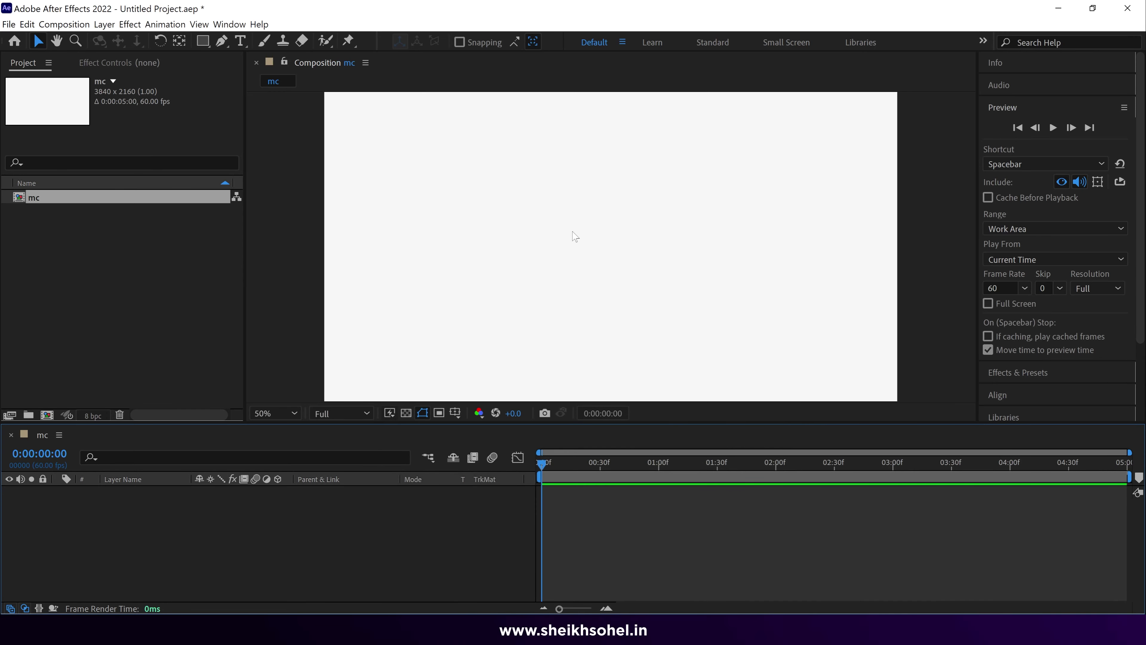
scroll(546, 270, down, 2)
scroll(568, 284, up, 4)
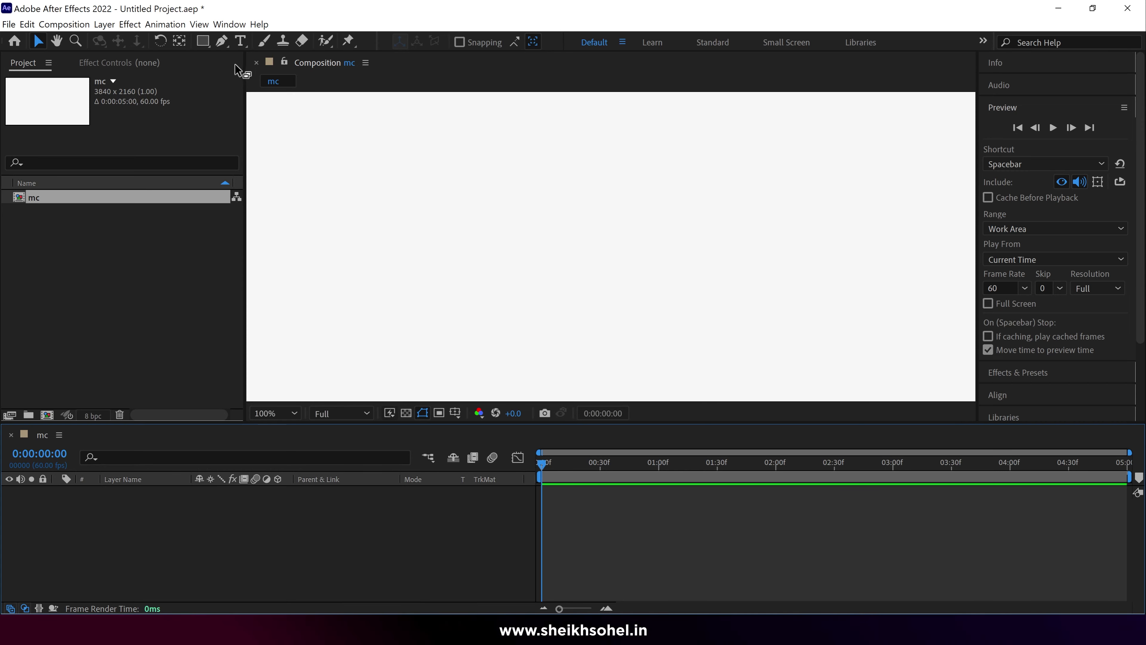
click(223, 44)
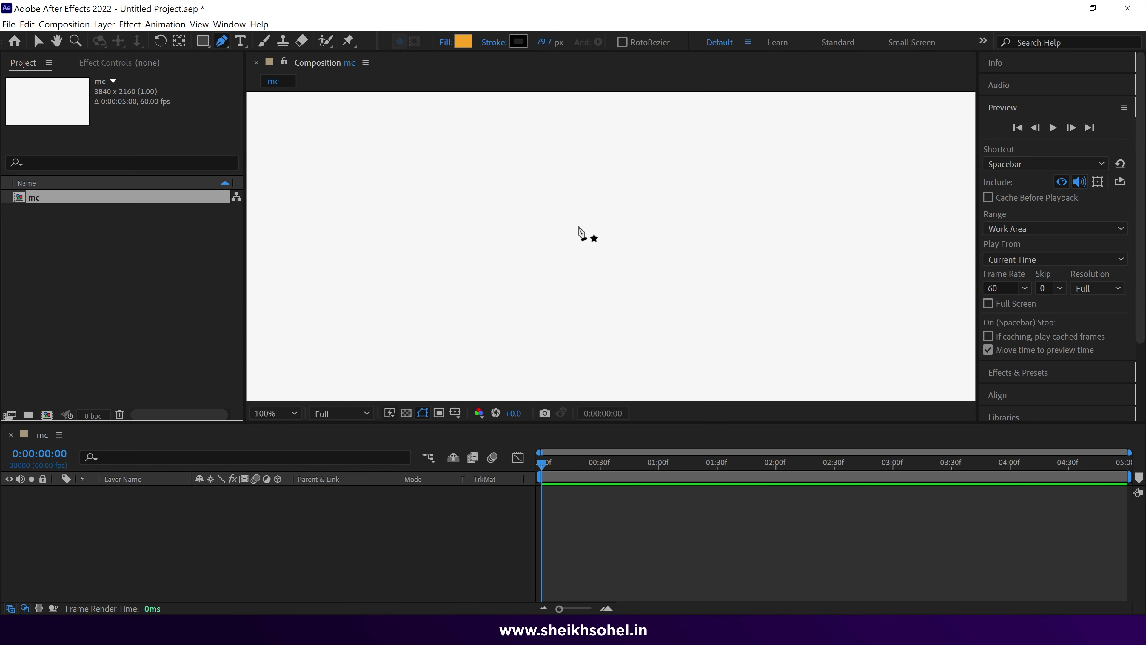
click(579, 227)
click(579, 275)
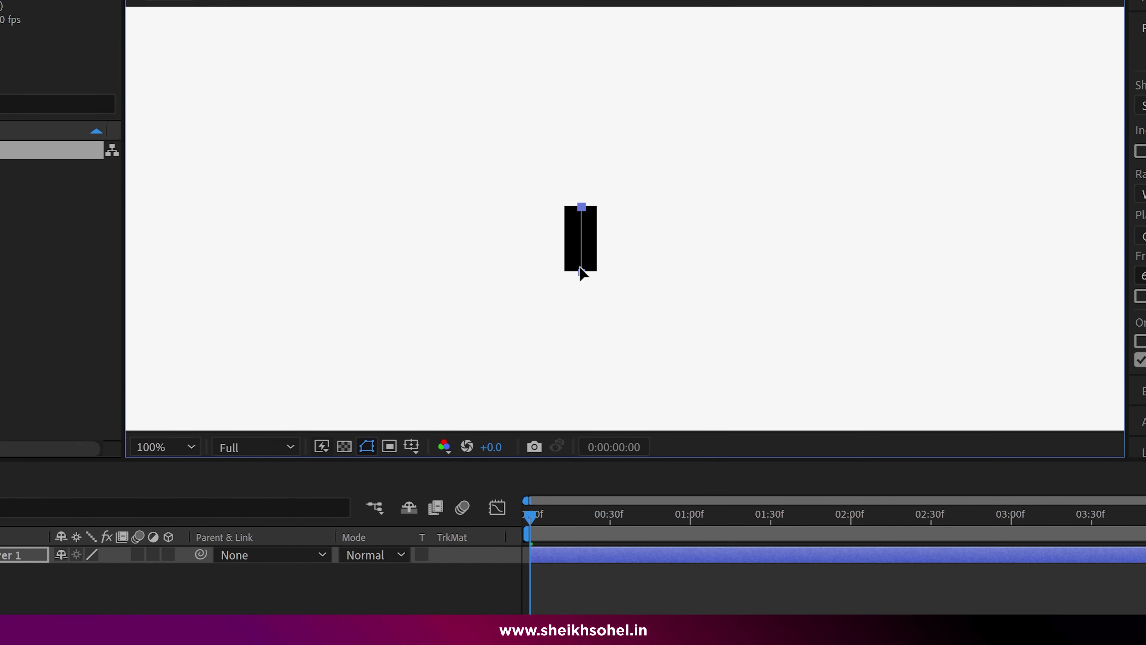
drag(583, 267, 580, 251)
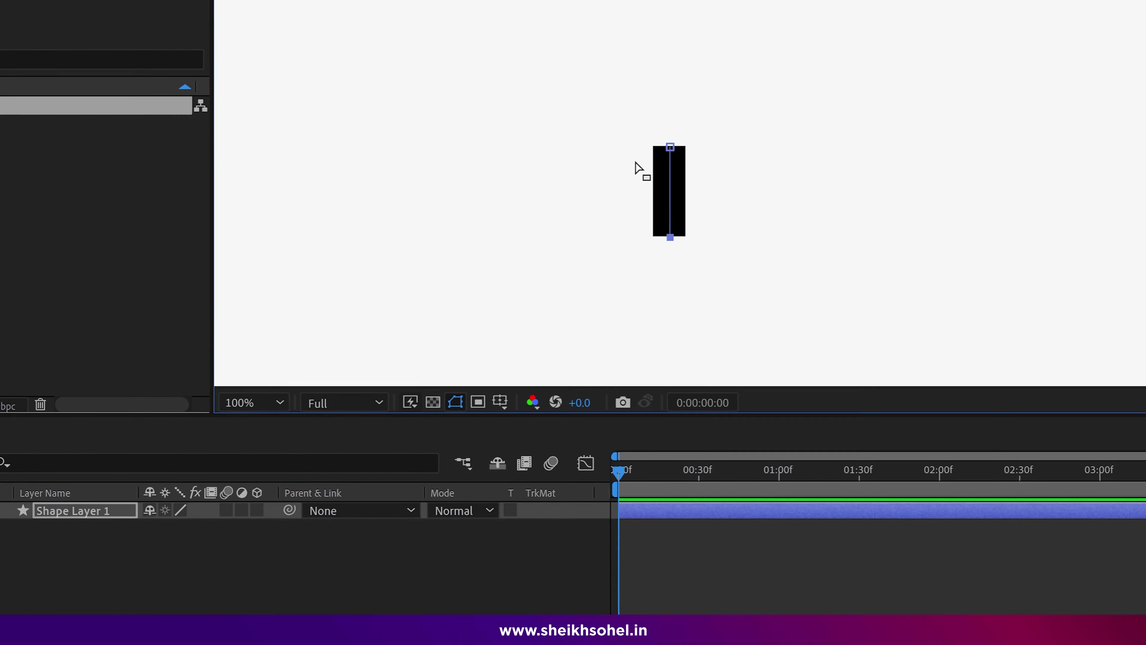
Step: Filter the layer properties for 'cap' and set the stroke's Line Cap to Round Cap
scroll(627, 219, up, 2)
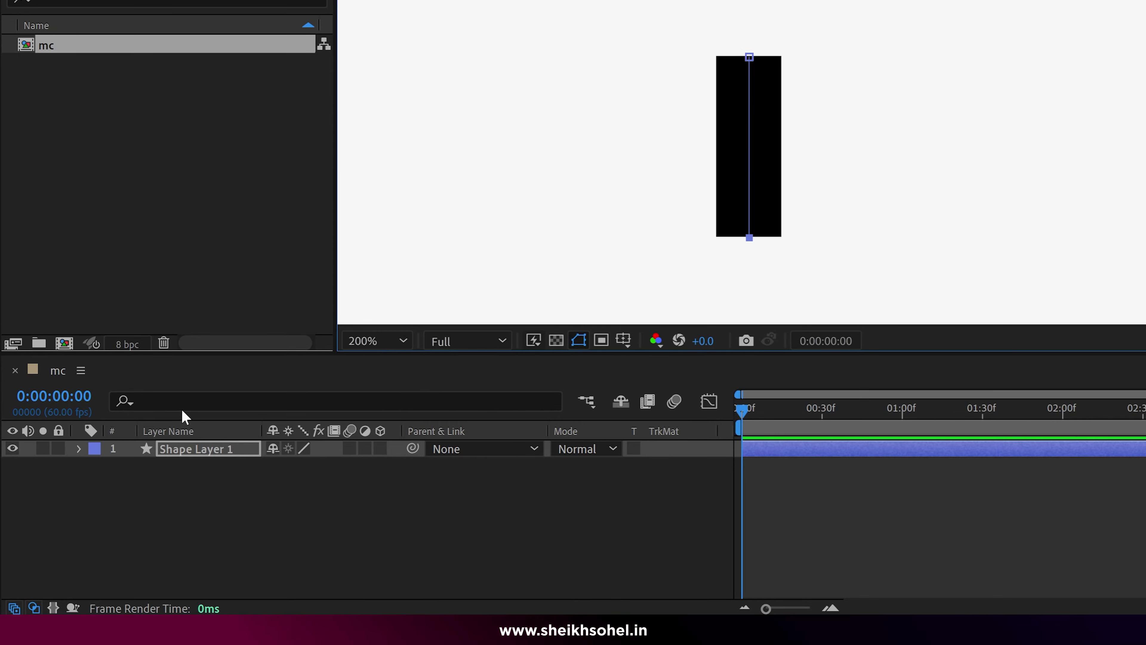
click(180, 403)
text(cap)
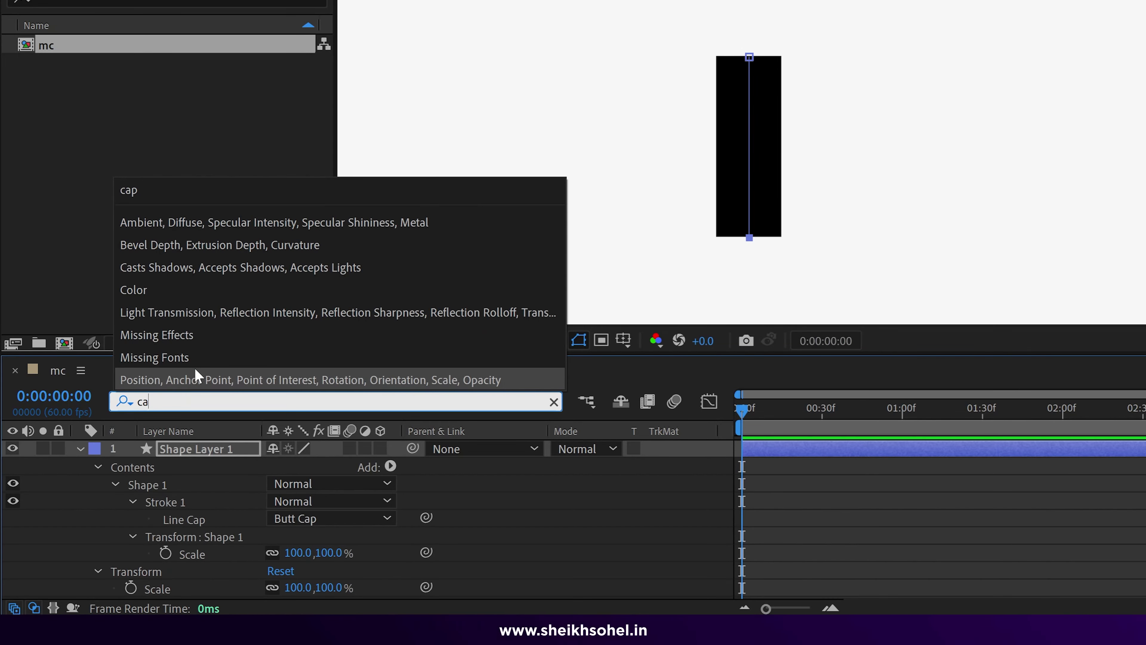
click(180, 521)
click(328, 519)
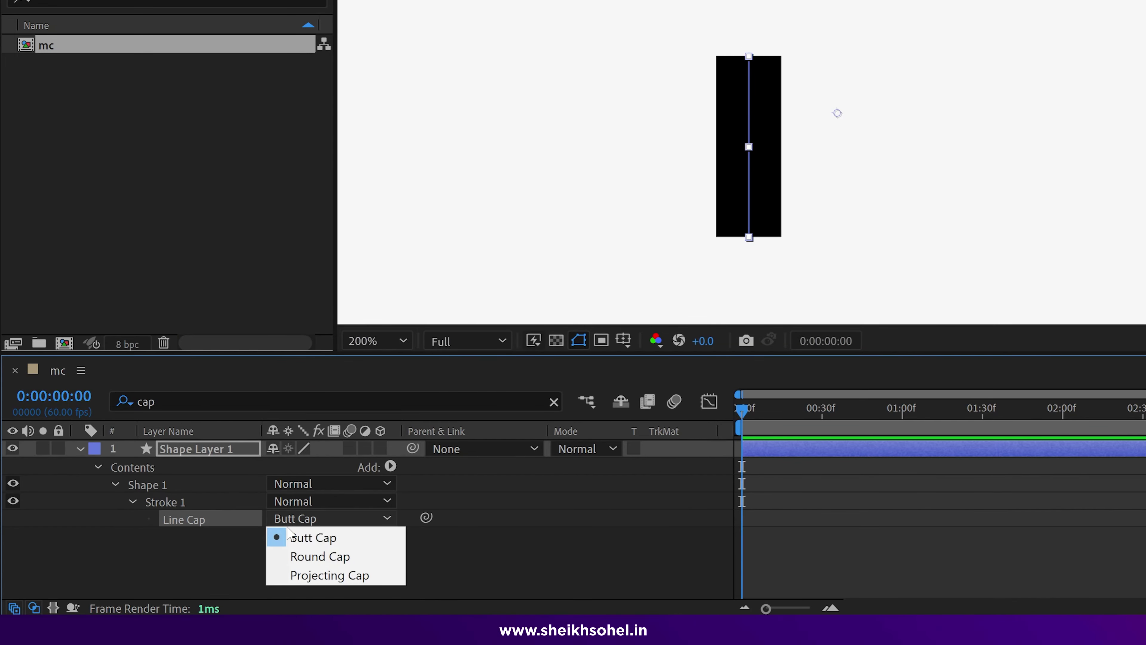
click(297, 559)
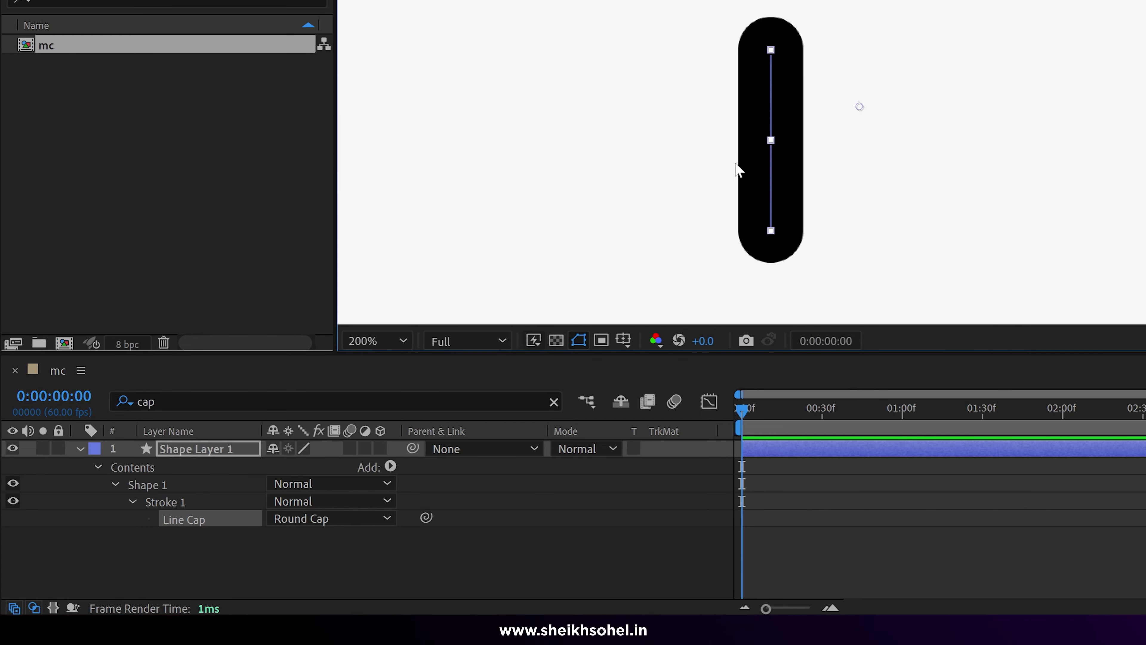
scroll(771, 154, up, 2)
scroll(770, 153, down, 2)
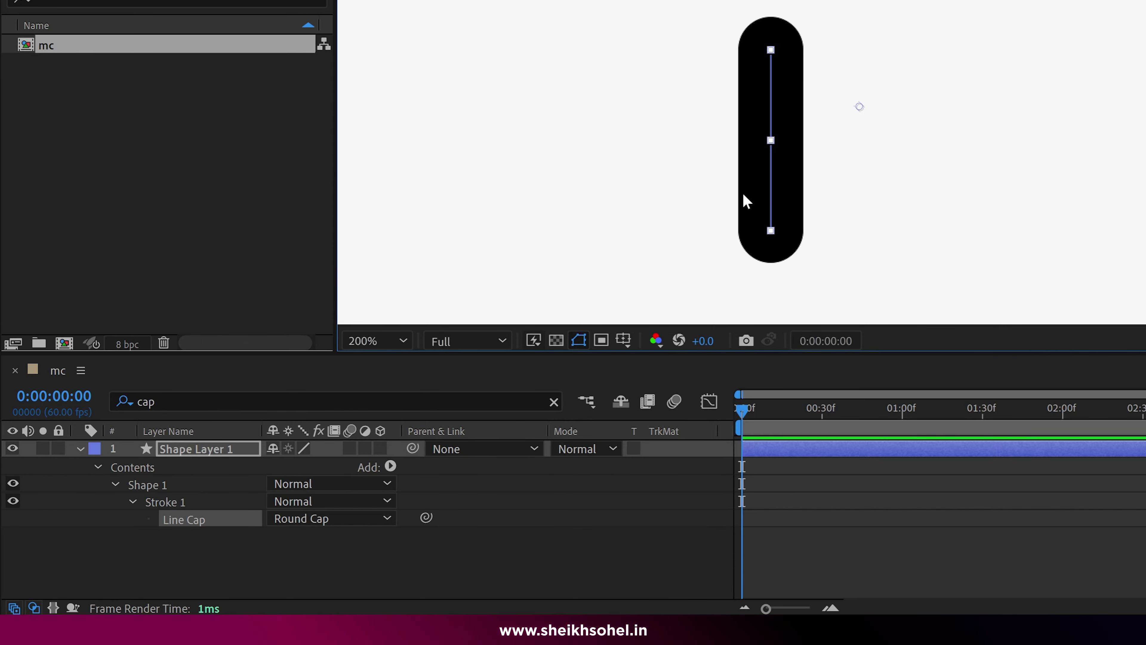
Step: Move the stroke layer's anchor point to its top end with the Pan Behind tool
click(210, 451)
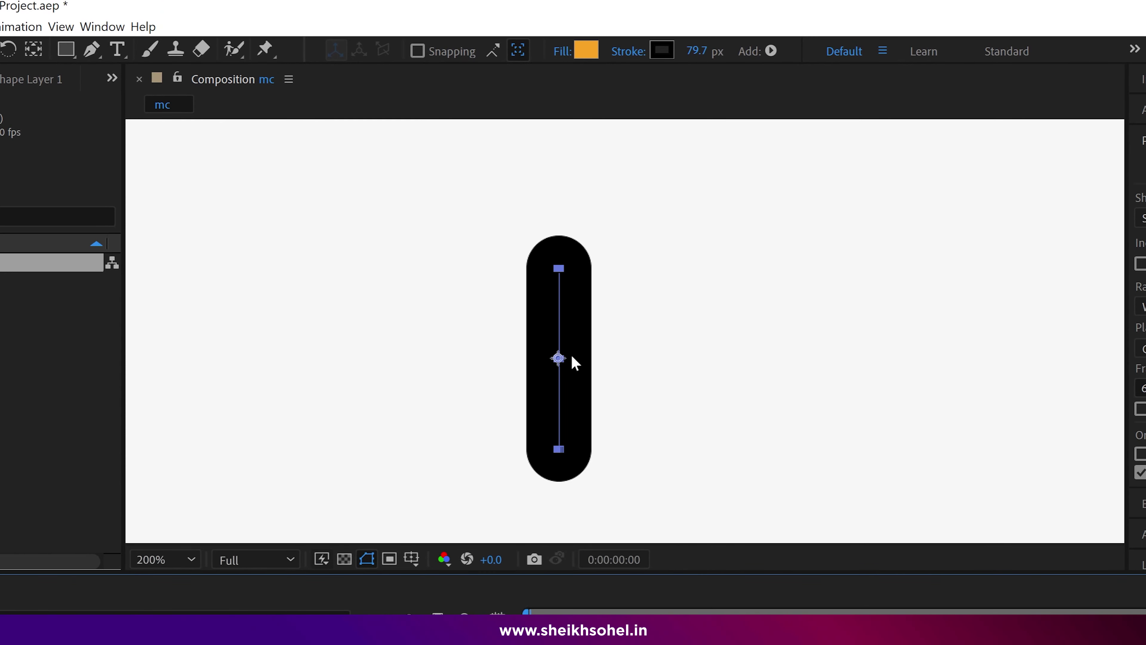
click(34, 49)
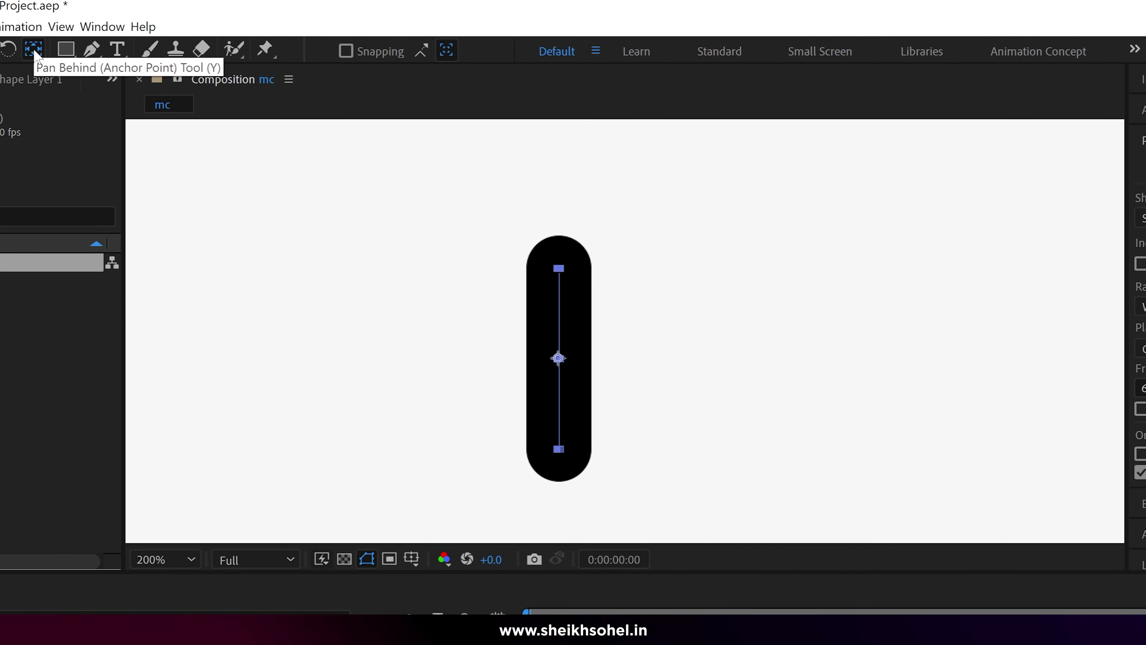
key(period)
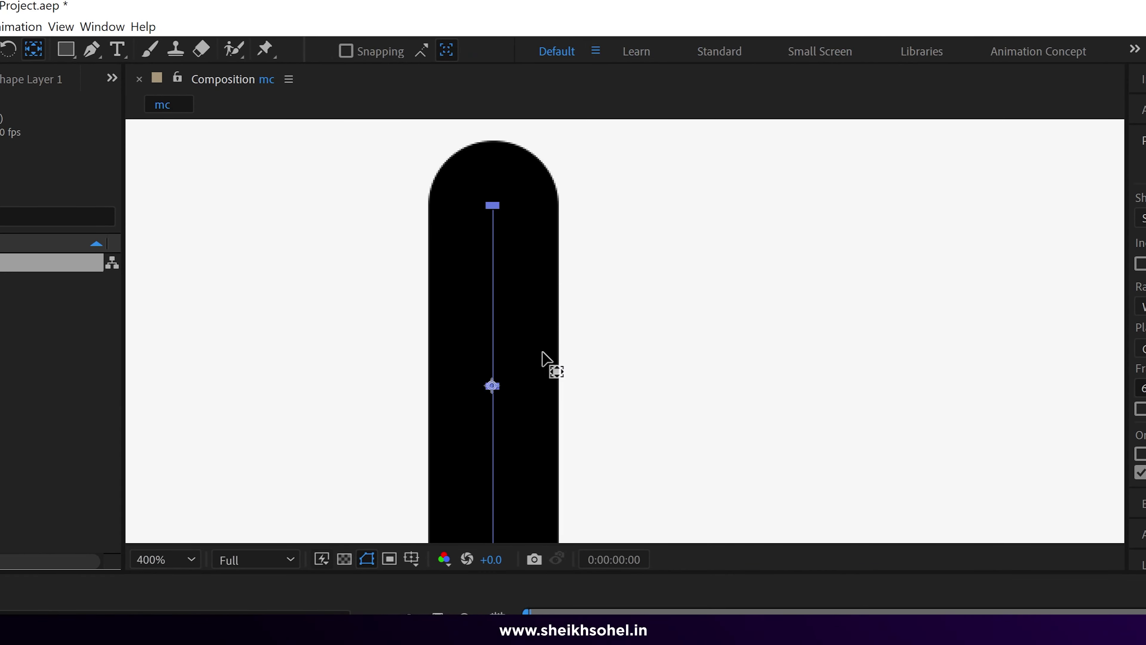
click(491, 388)
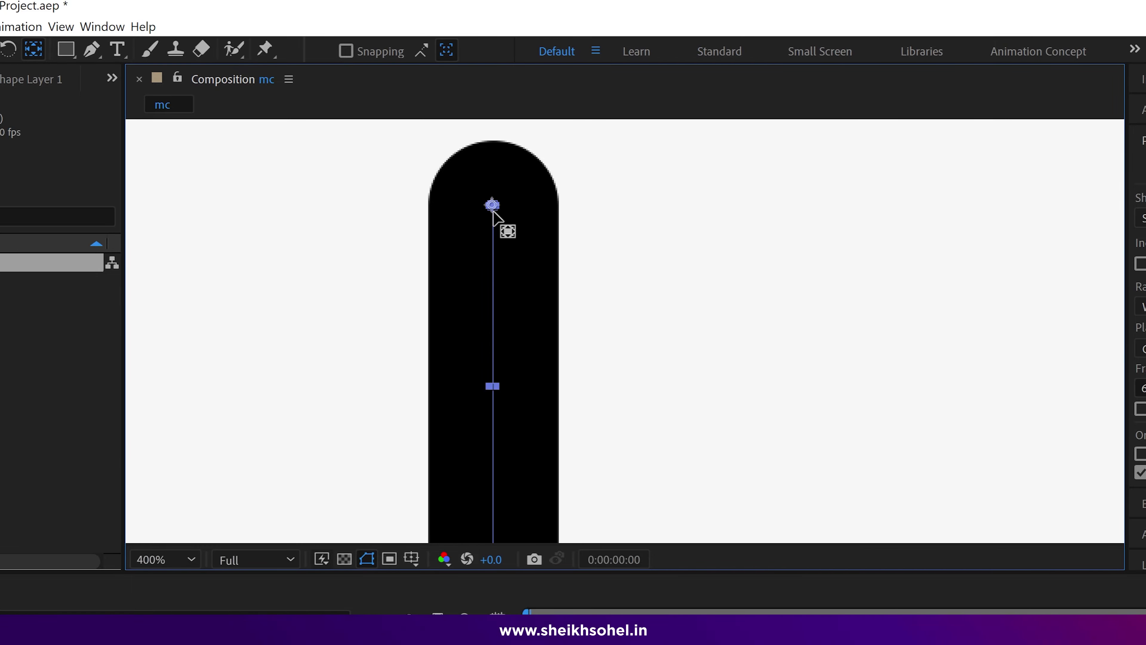
key(v)
key(comma)
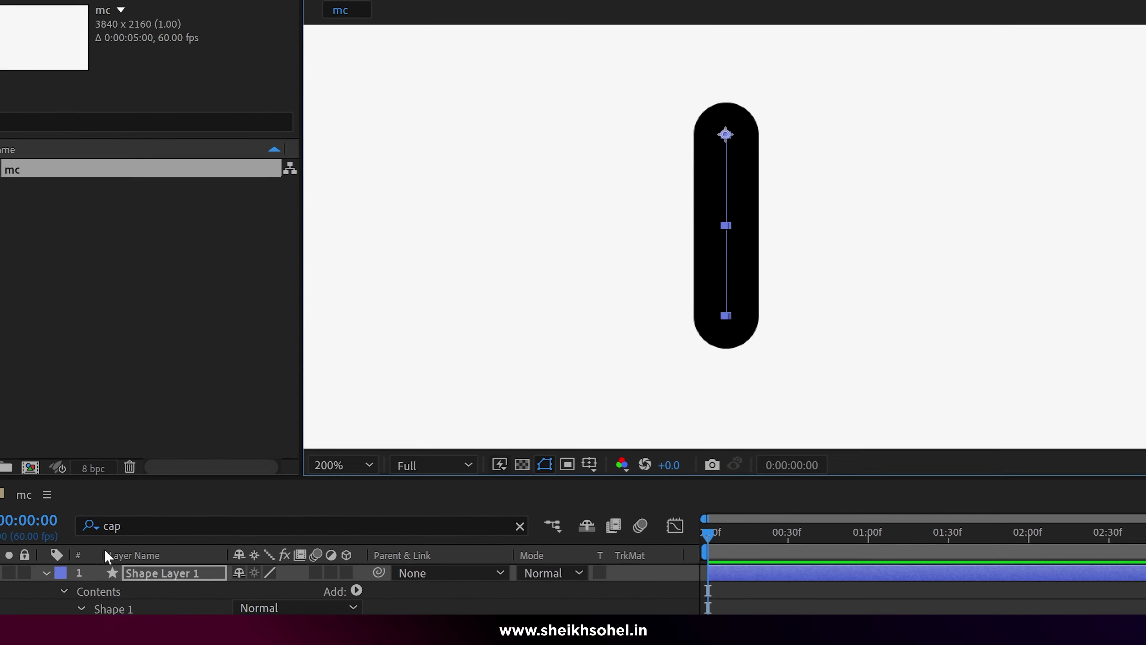
Step: Rename the shape layer to 'Upper Leg'
click(46, 573)
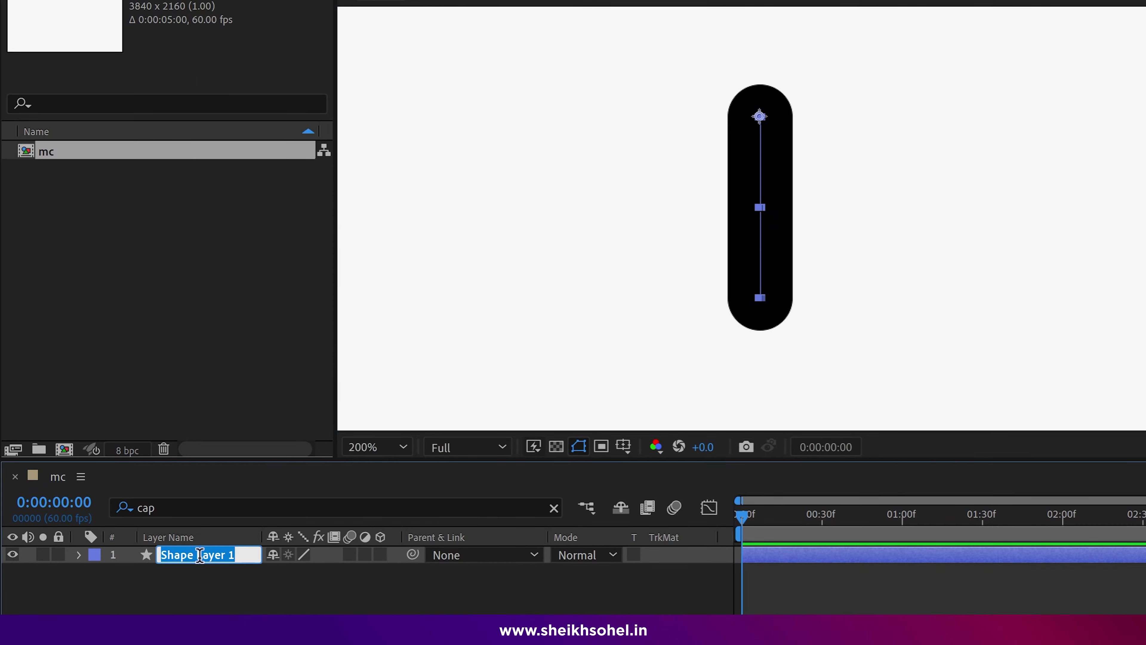
key(BackSpace)
text(Upper )
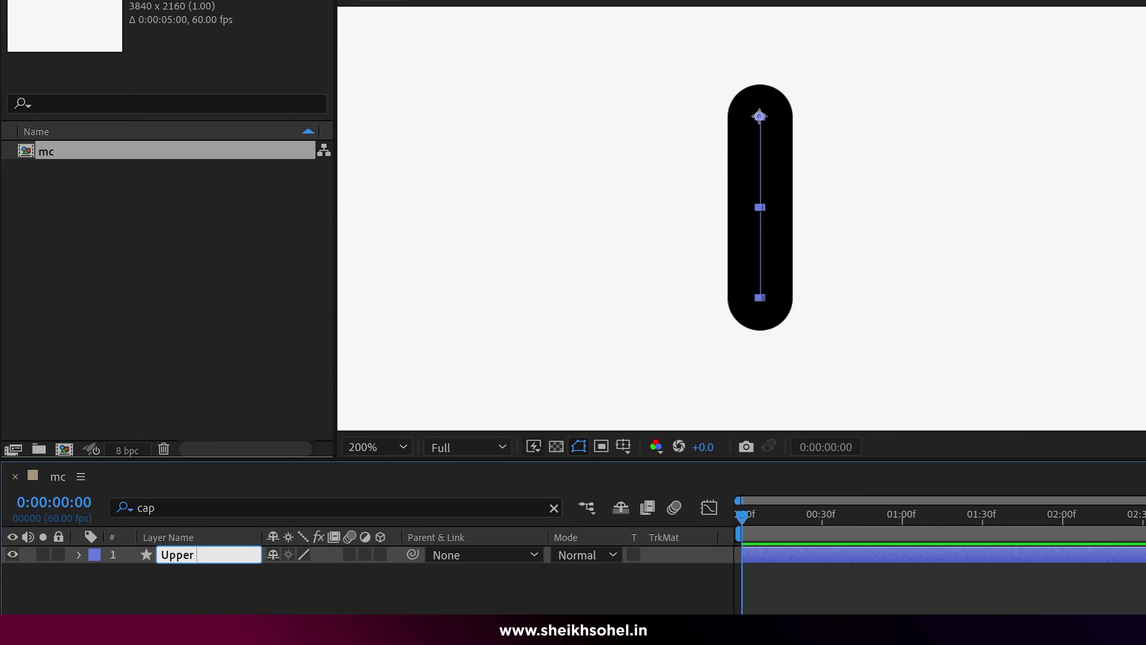
text(Leg)
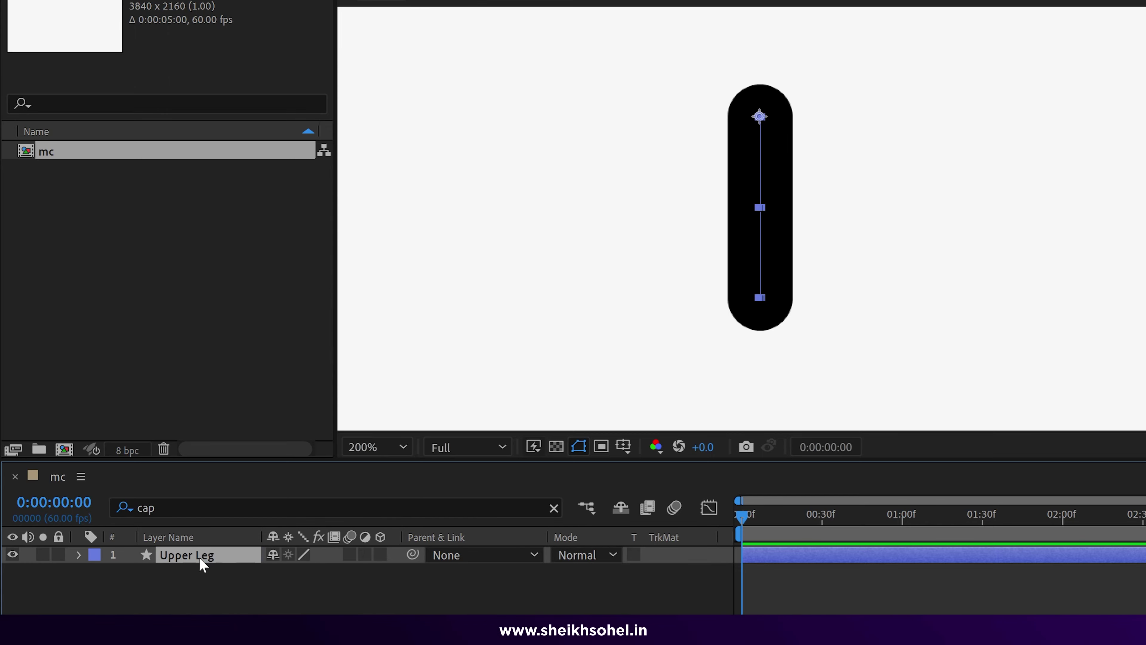
Step: Clear the property filter, duplicate Upper Leg and move the copy down below the first leg
click(120, 508)
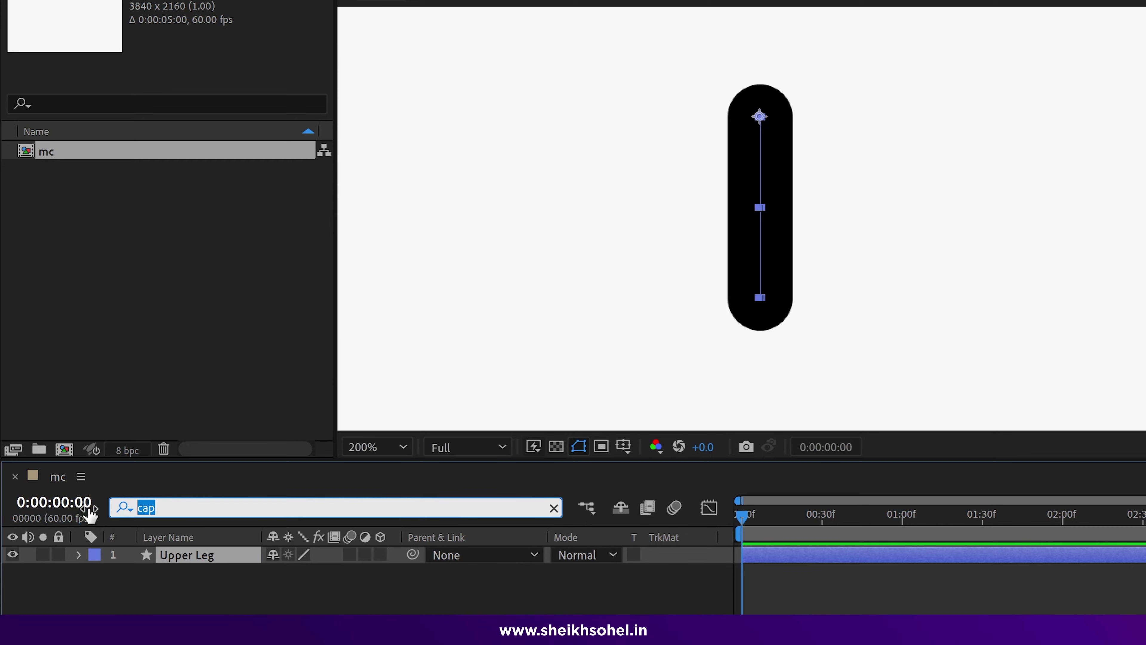
click(219, 572)
click(235, 537)
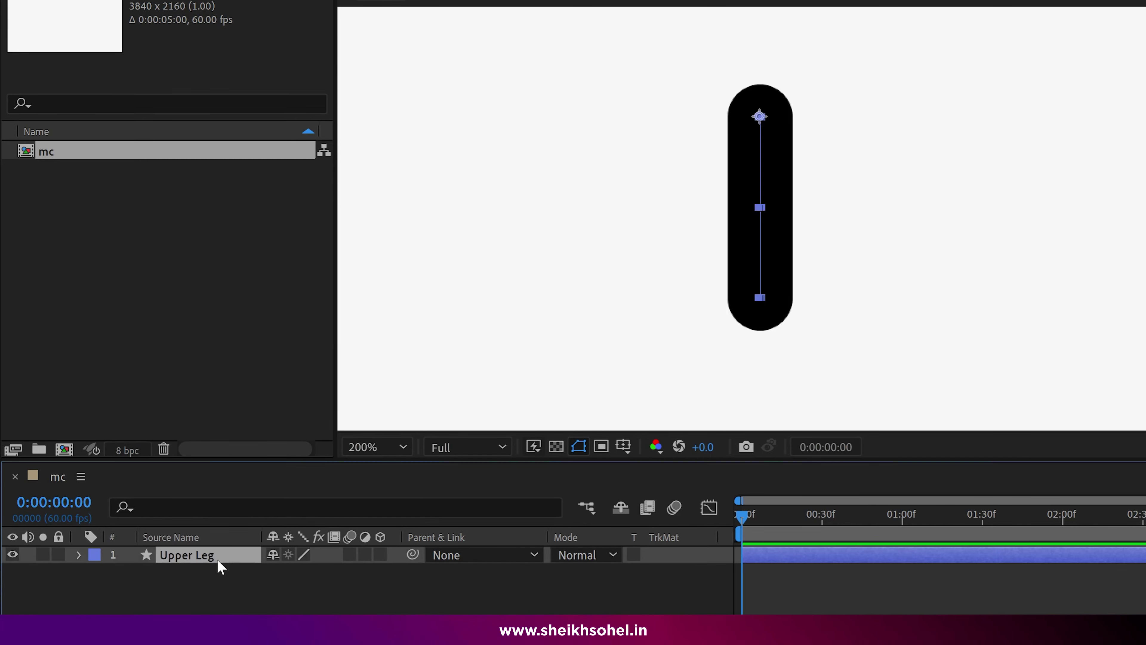
key(ctrl+d)
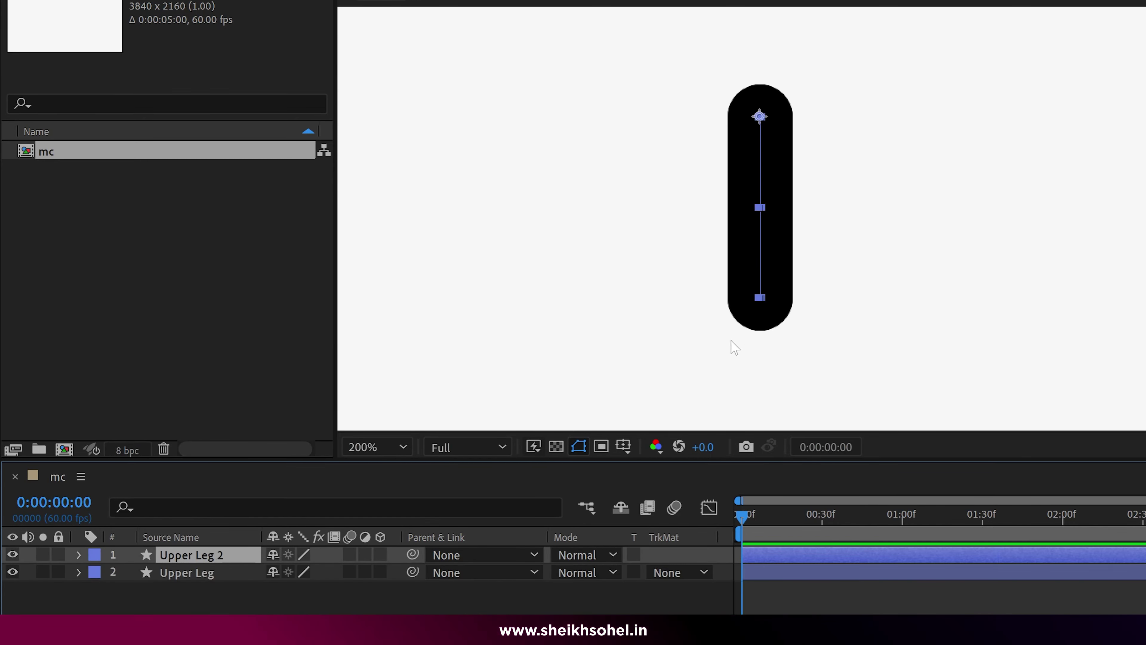
click(772, 221)
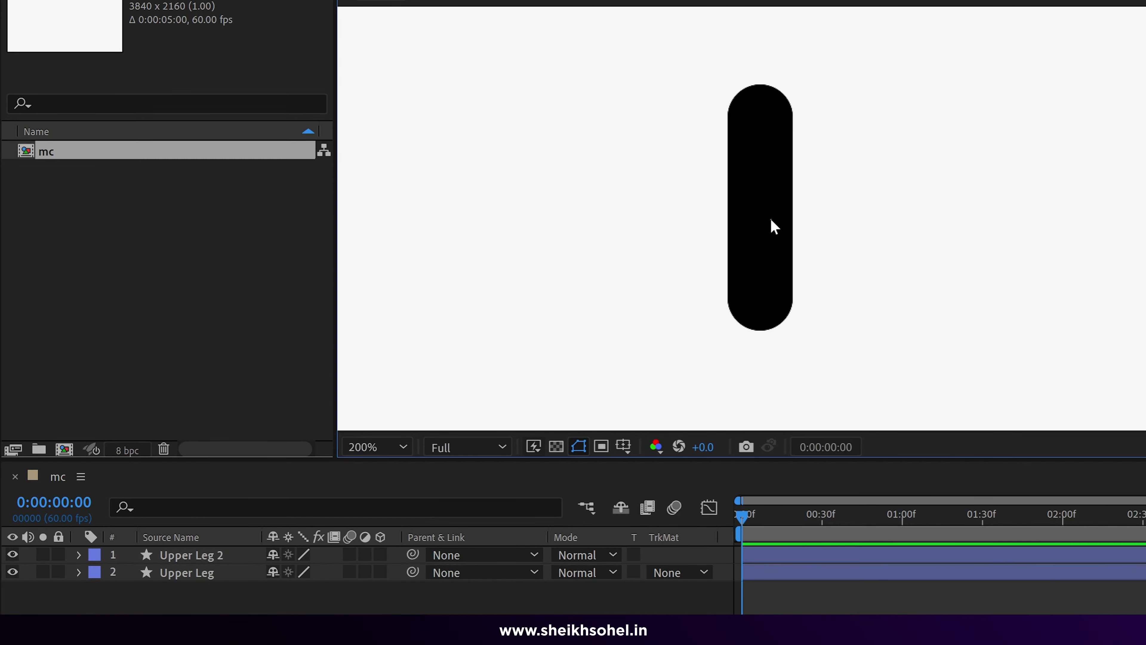
click(192, 564)
click(202, 557)
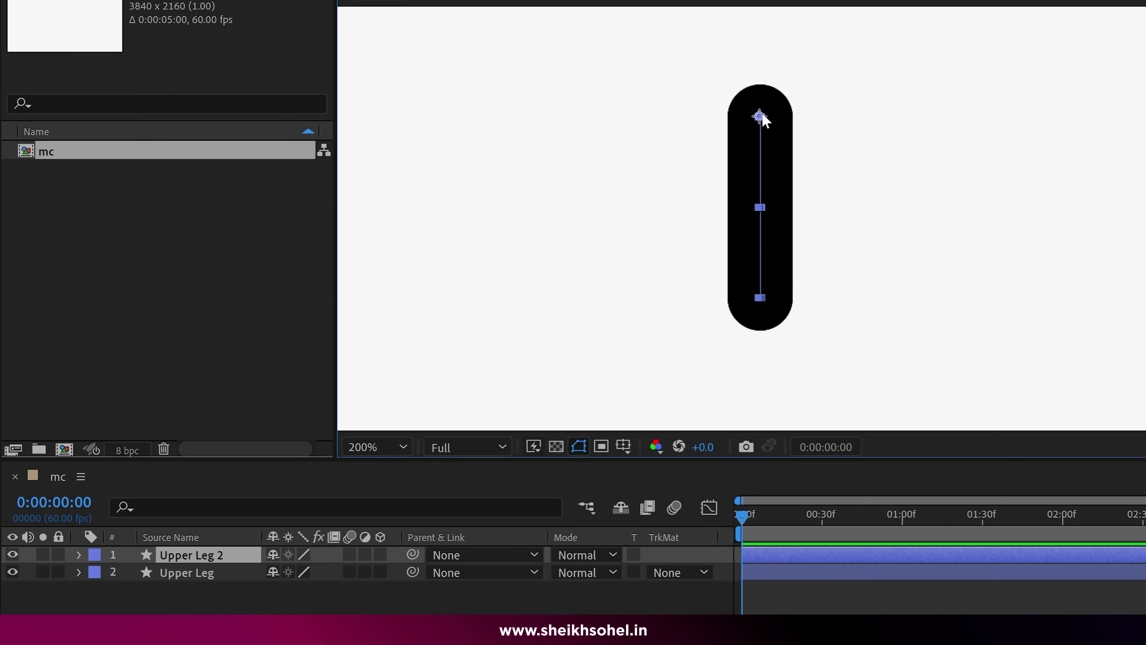
drag(762, 117, 744, 196)
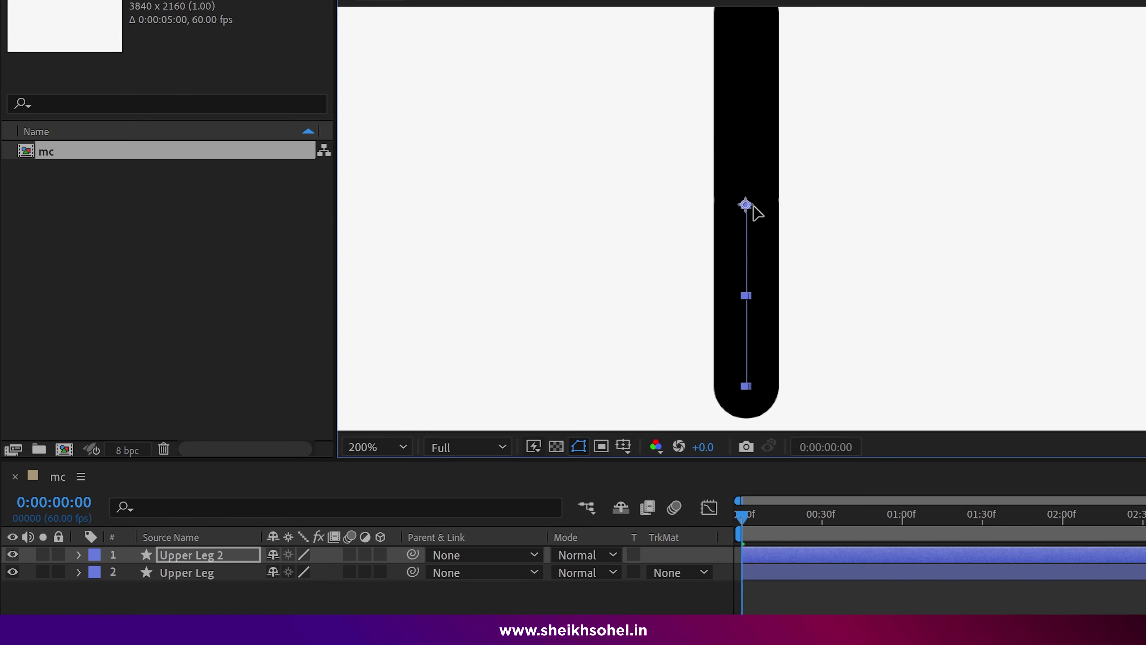
drag(755, 213, 747, 260)
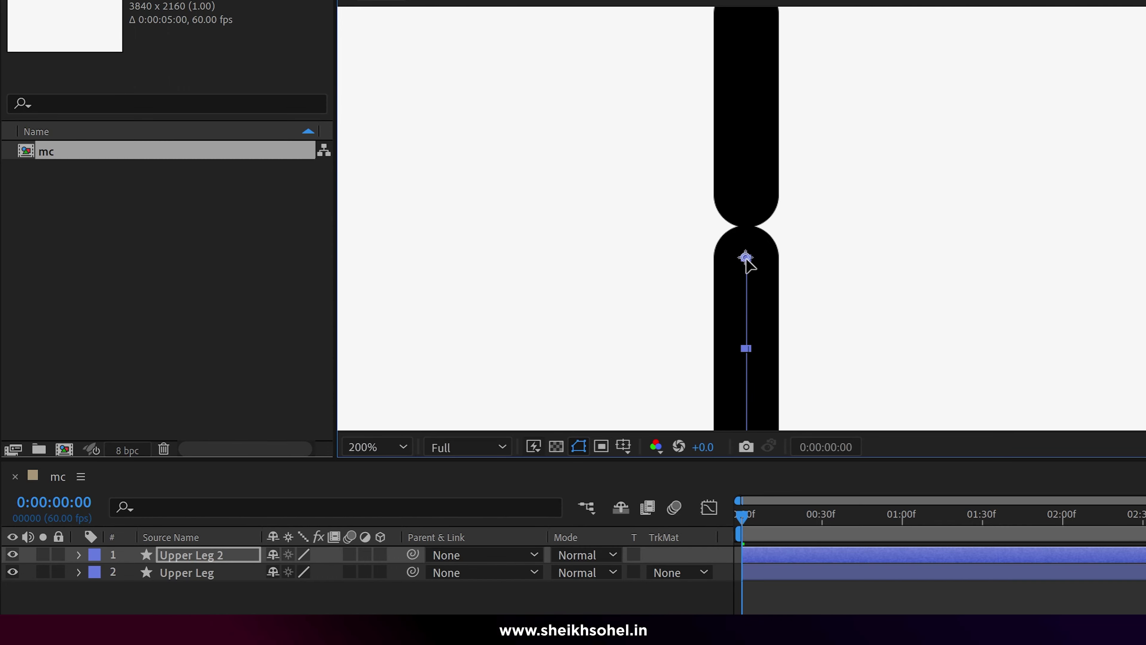
Step: Name the copy 'Lower Leg' and move its anchor point up to the knee joint
key(period)
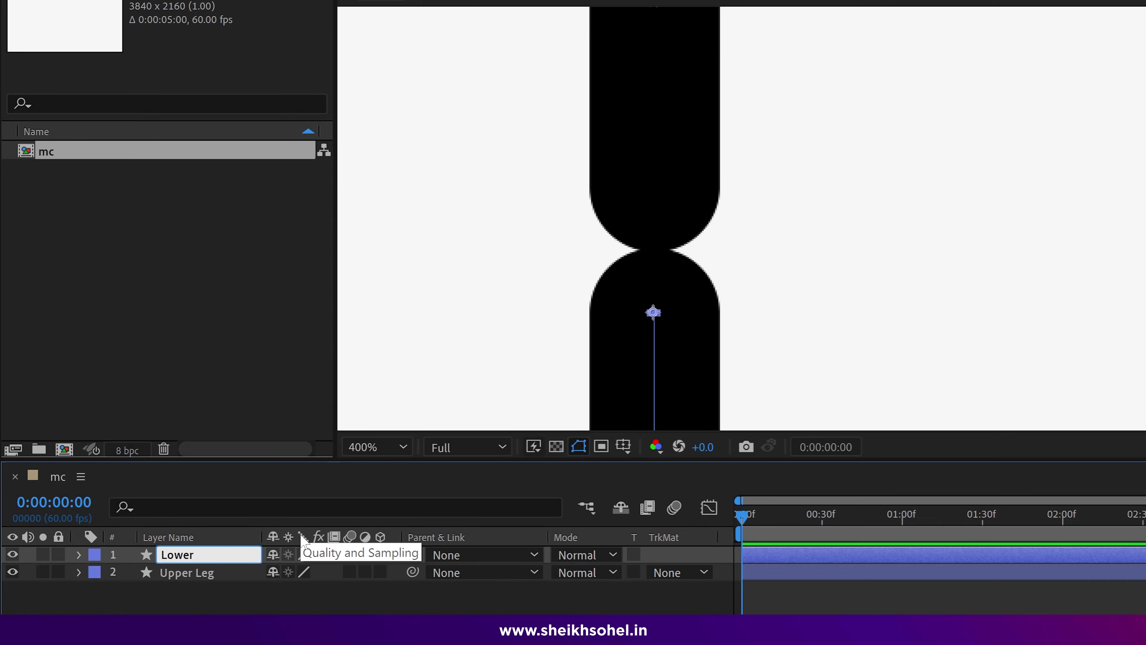
key(Return)
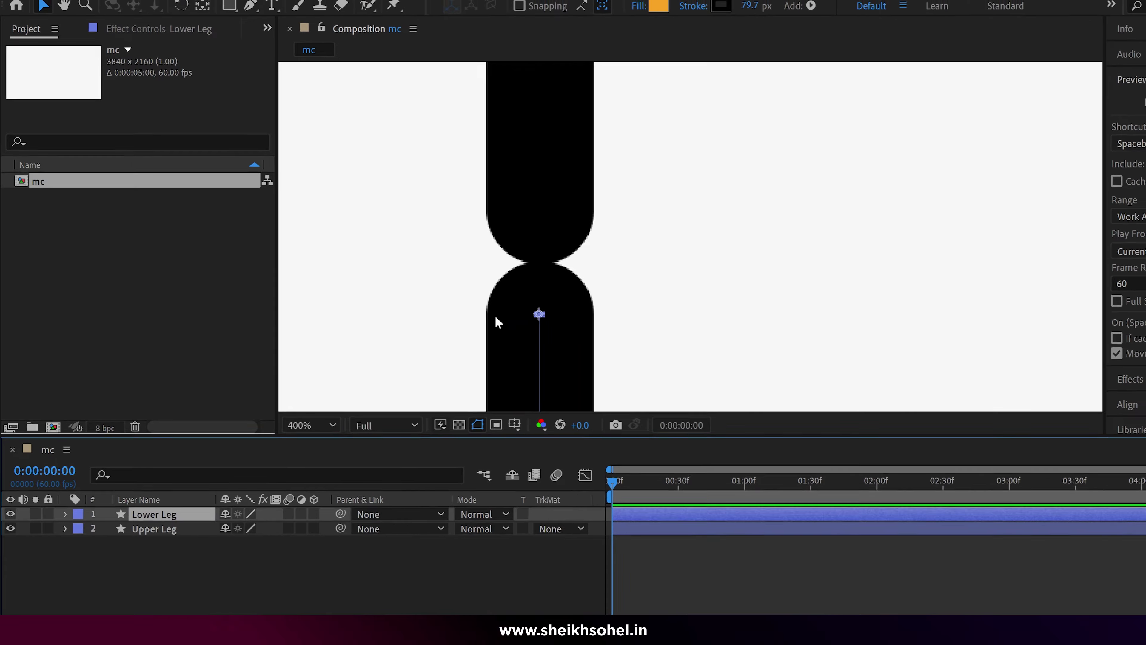
click(202, 5)
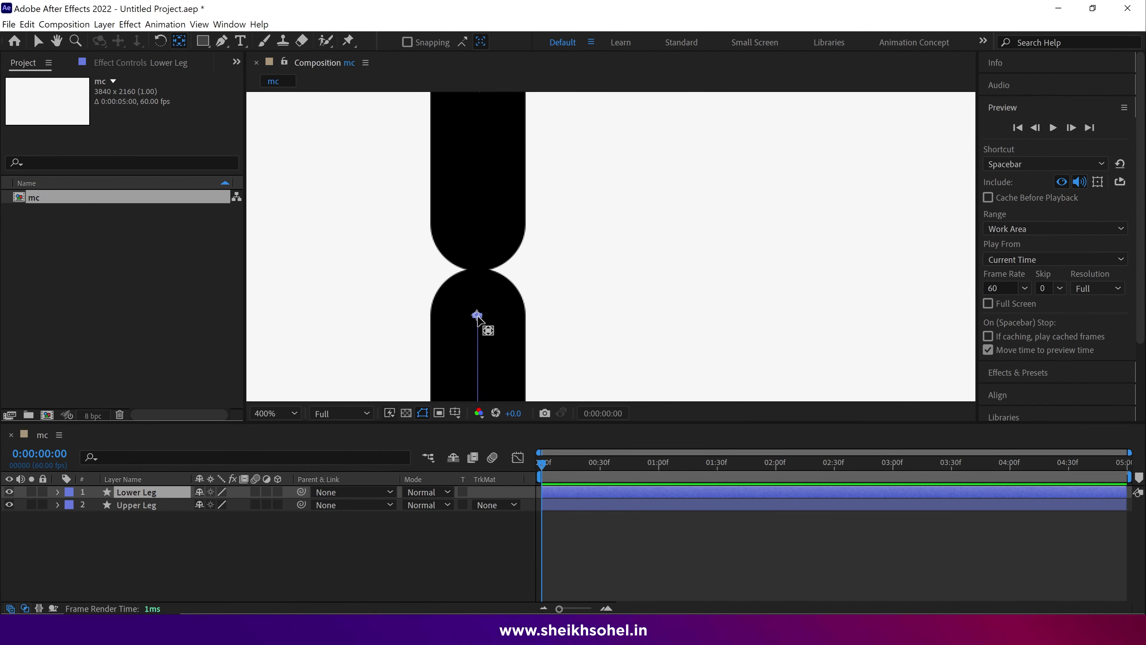
drag(477, 315, 477, 270)
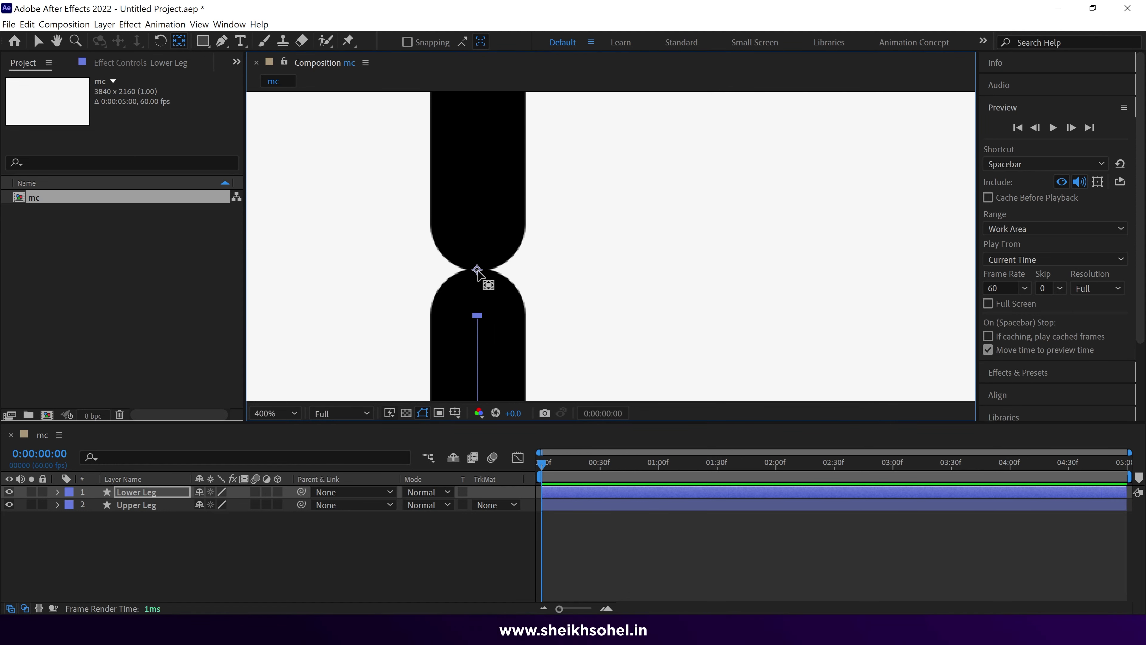
key(slash)
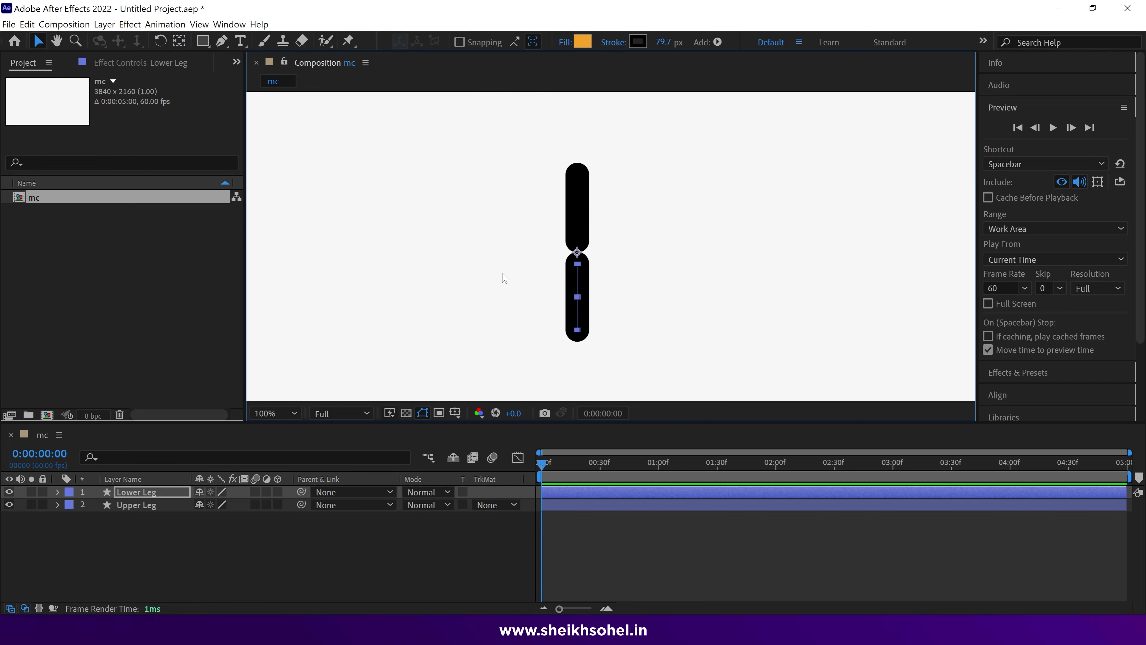
click(67, 528)
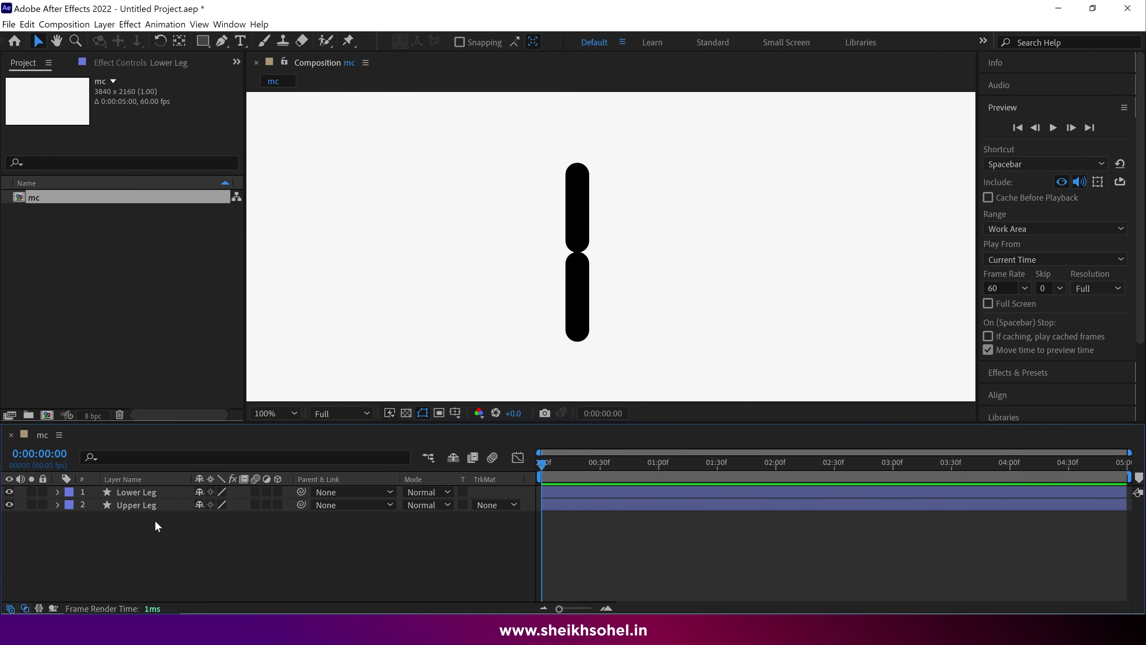
Step: Place Lower Leg beneath Upper Leg in the stack and set its parent to 1. Upper Leg
click(135, 507)
drag(136, 492, 135, 506)
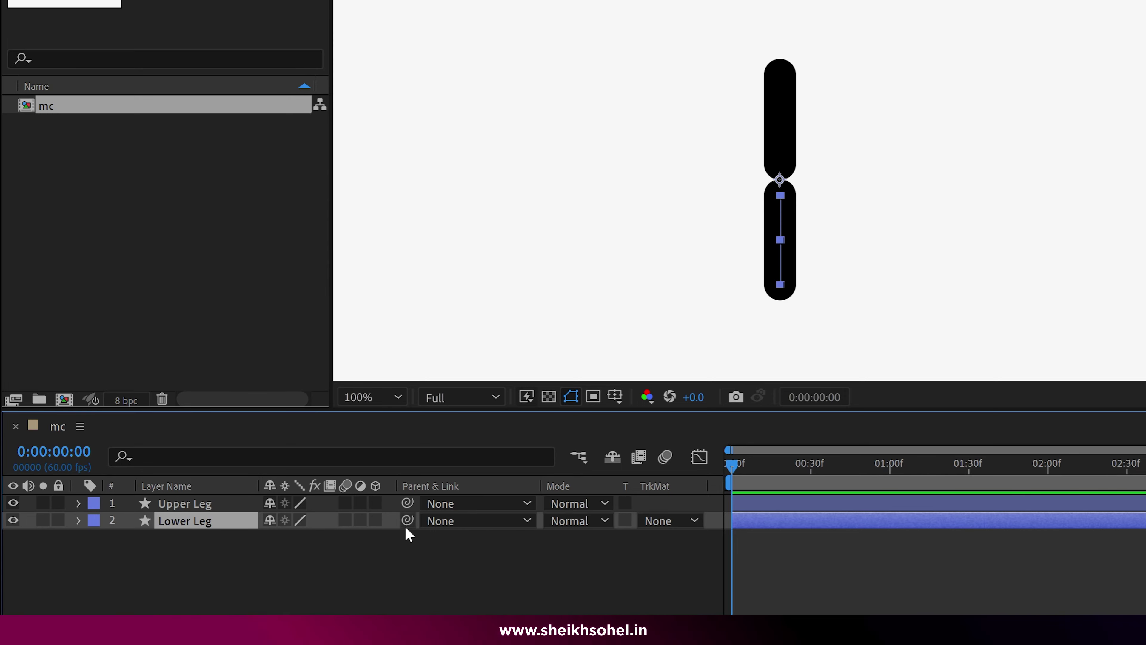
drag(177, 502, 184, 502)
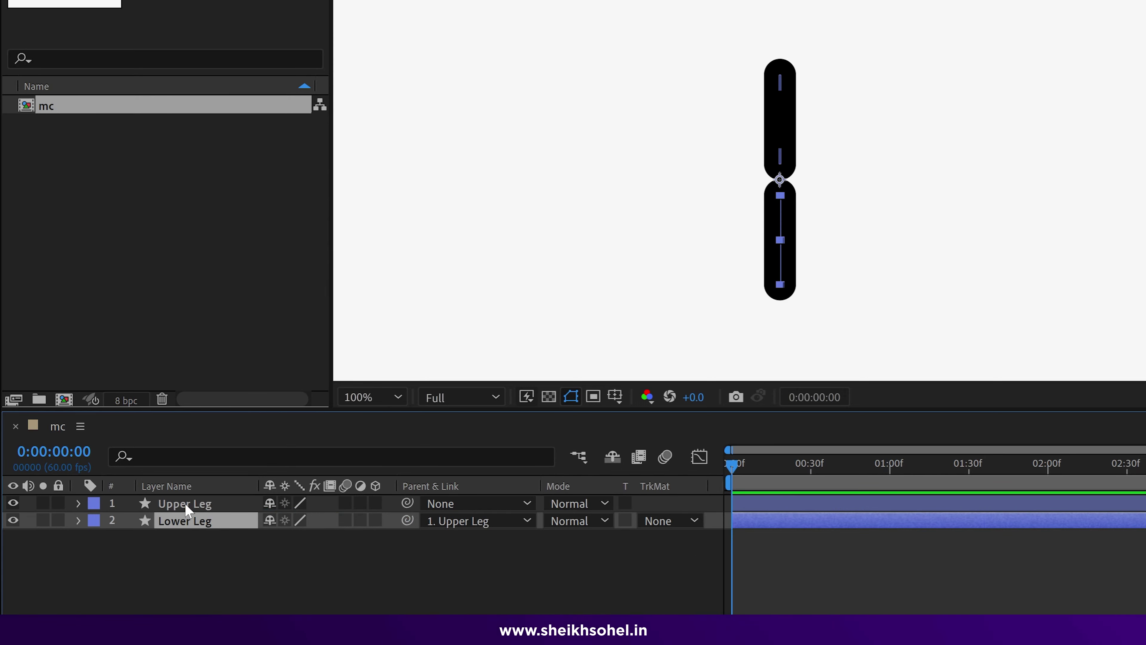
click(185, 503)
click(478, 522)
click(312, 568)
click(461, 521)
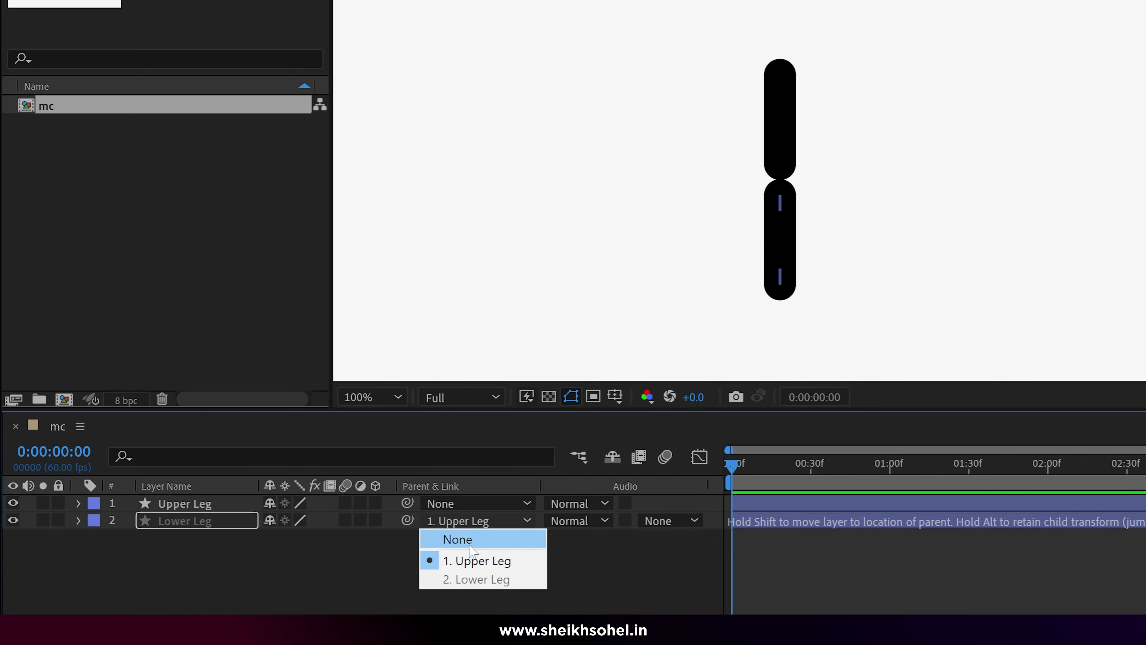
click(436, 539)
click(464, 523)
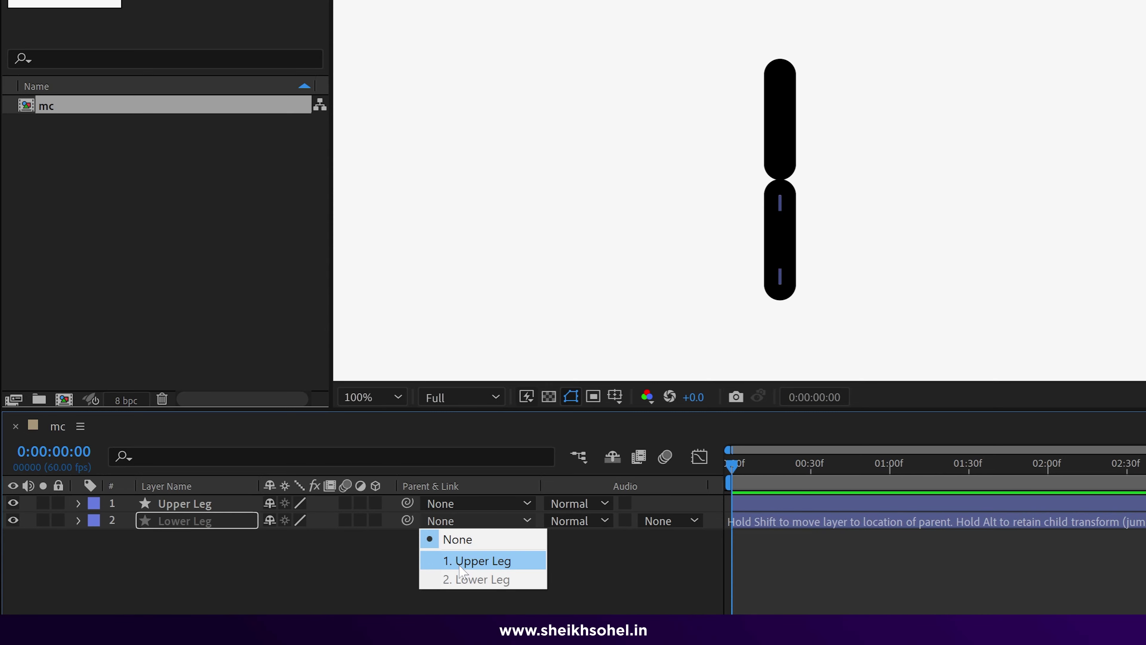
click(491, 565)
Step: Test-rotate Upper Leg to confirm Lower Leg follows, undo it, and show Upper Leg's Rotation
click(192, 521)
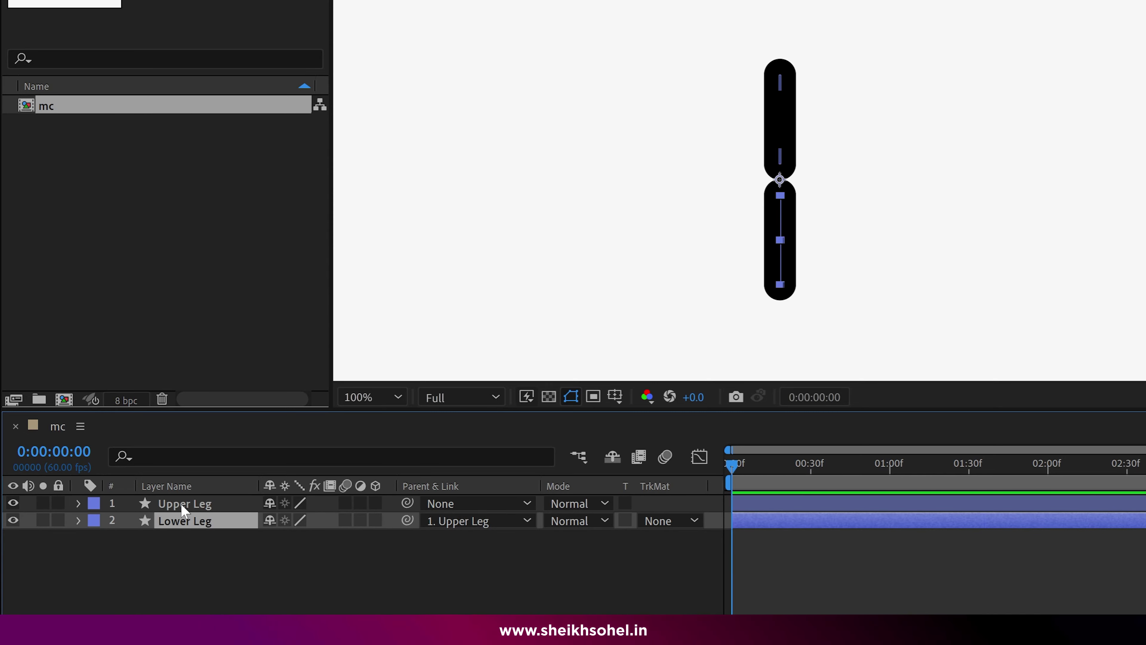
click(195, 506)
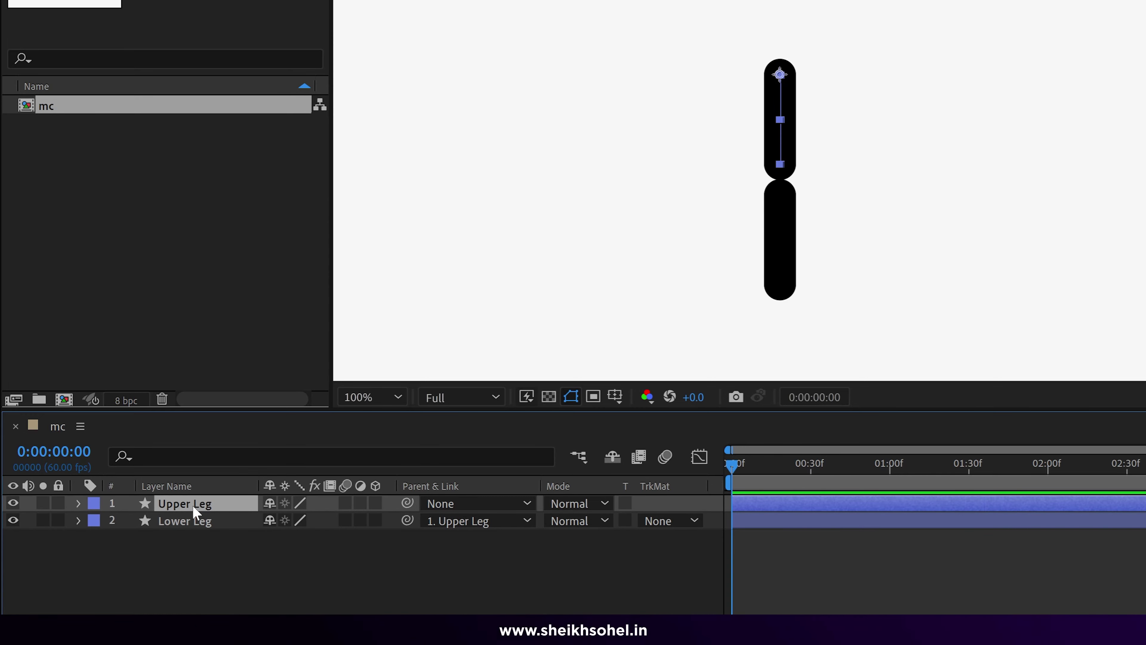
key(r)
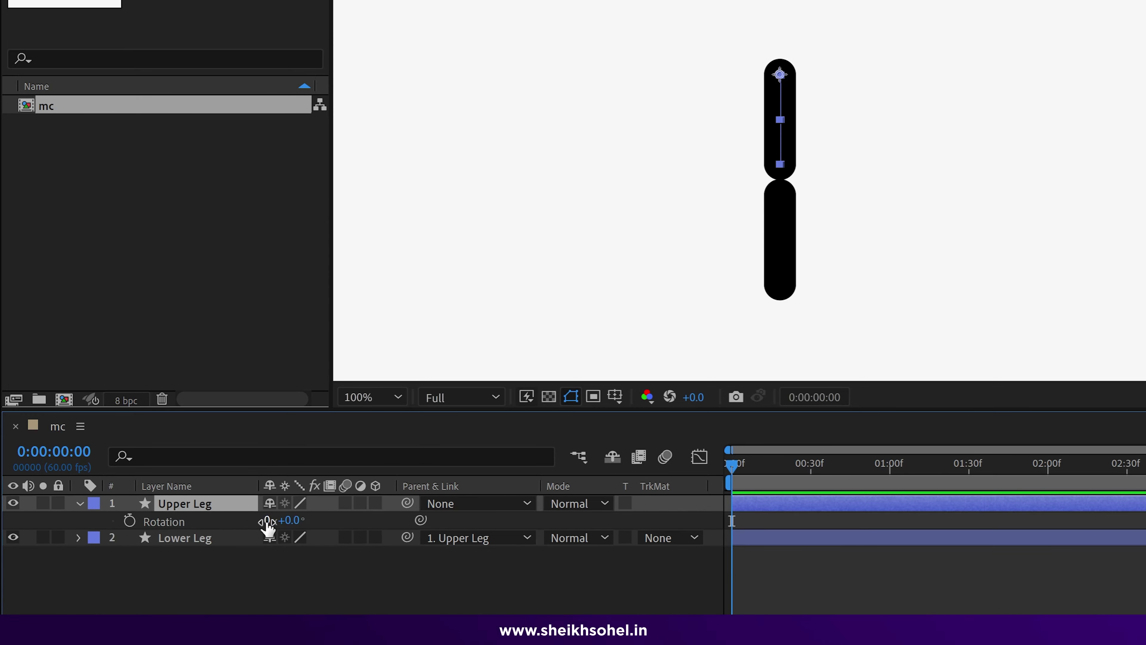
drag(289, 526, 266, 556)
key(ctrl+z)
click(813, 296)
scroll(780, 192, up, 1)
scroll(786, 194, down, 1)
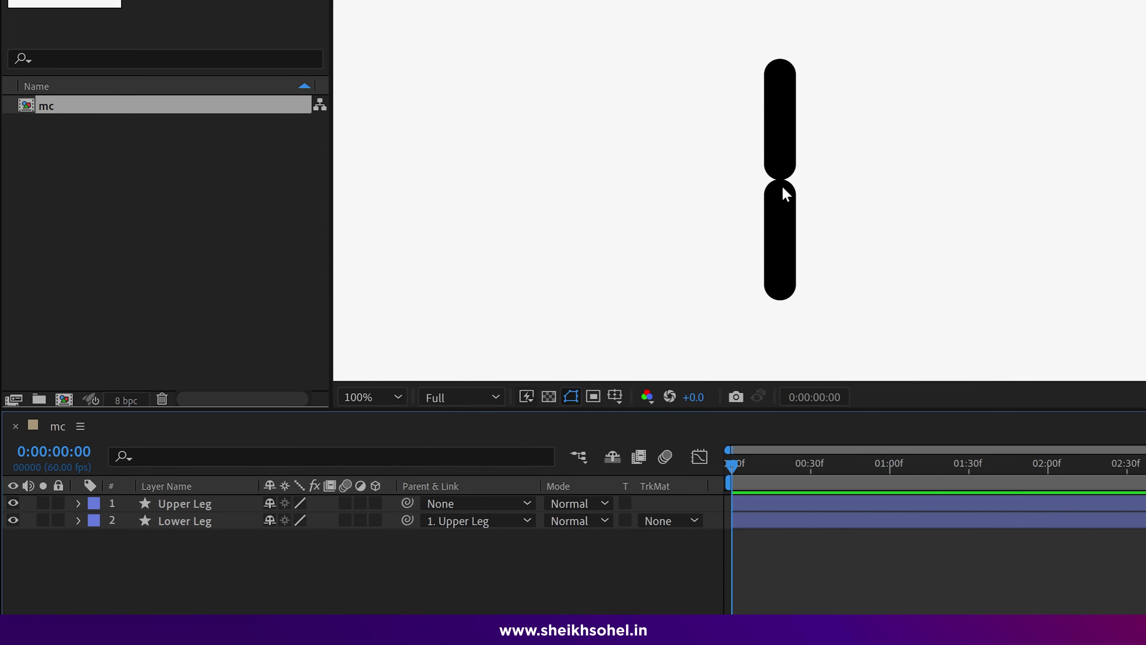
click(211, 506)
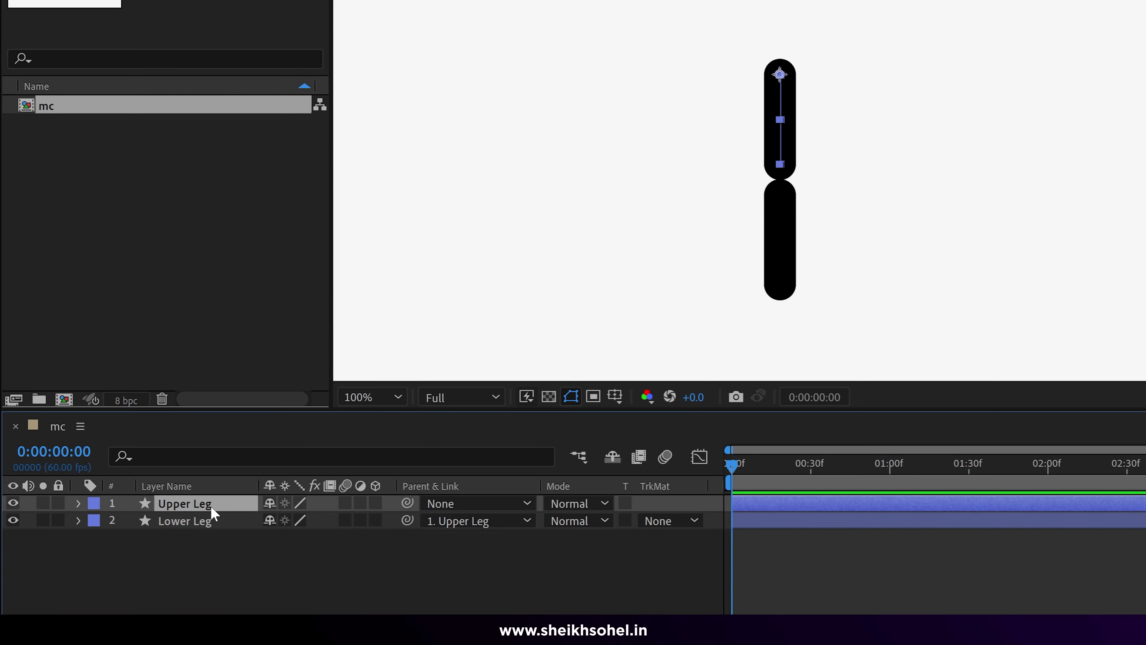
key(r)
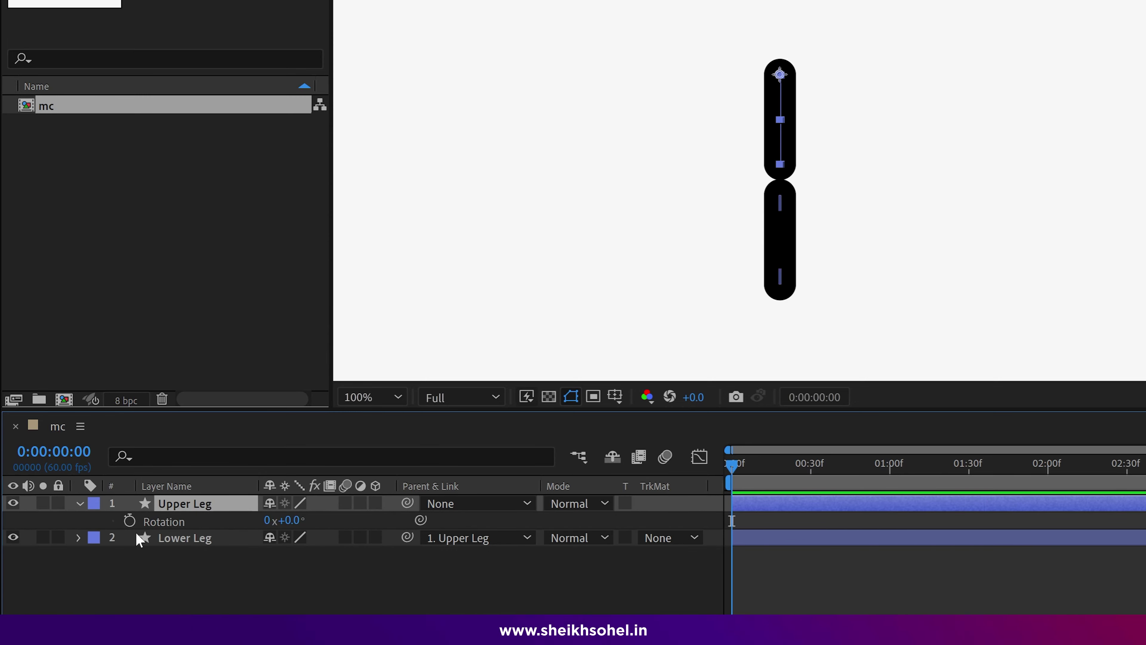
Step: Set Upper Leg's first rotation keyframe to 25° at frame 0
click(130, 520)
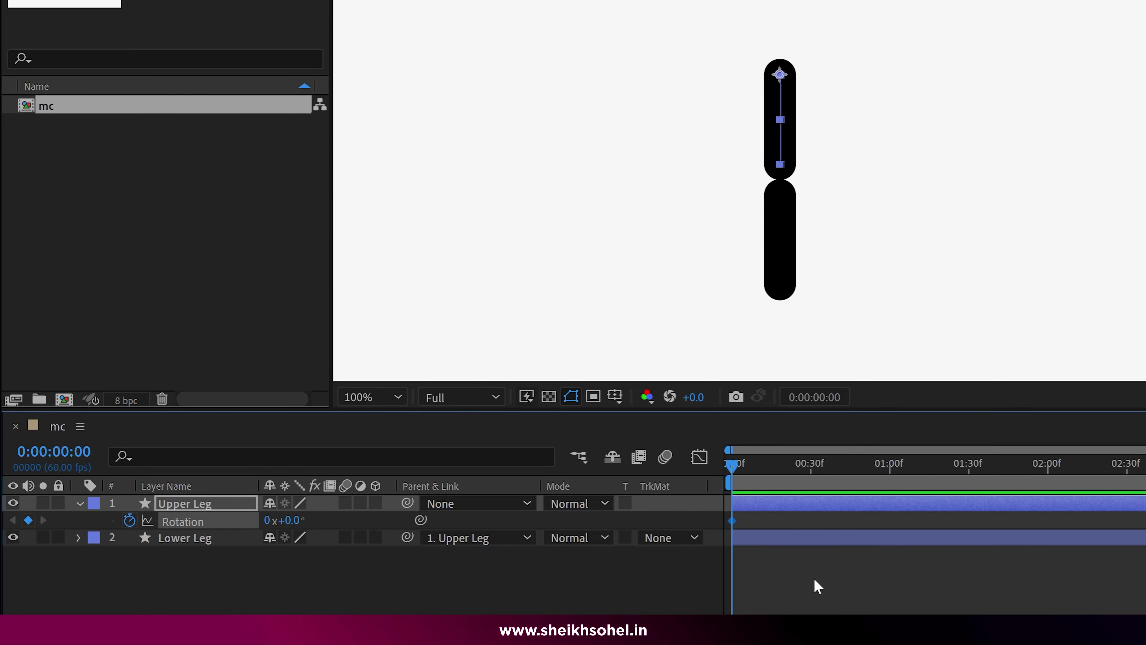
drag(748, 517, 711, 536)
mouse_move(733, 527)
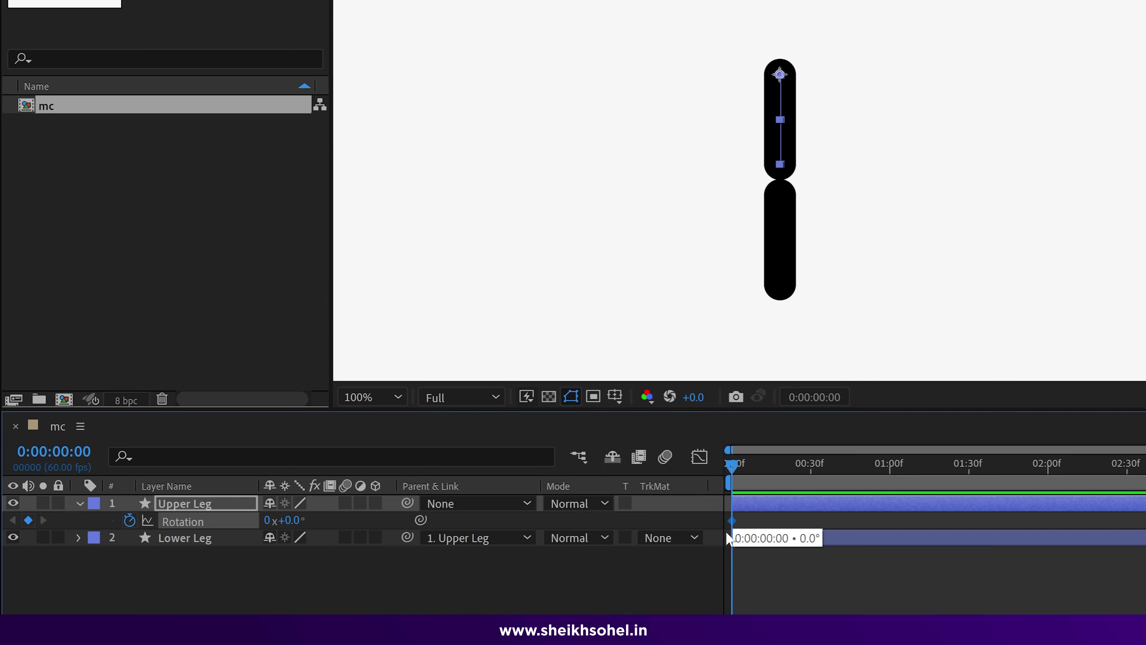
drag(741, 465, 732, 465)
scroll(814, 161, up, 1)
drag(788, 95, 796, 161)
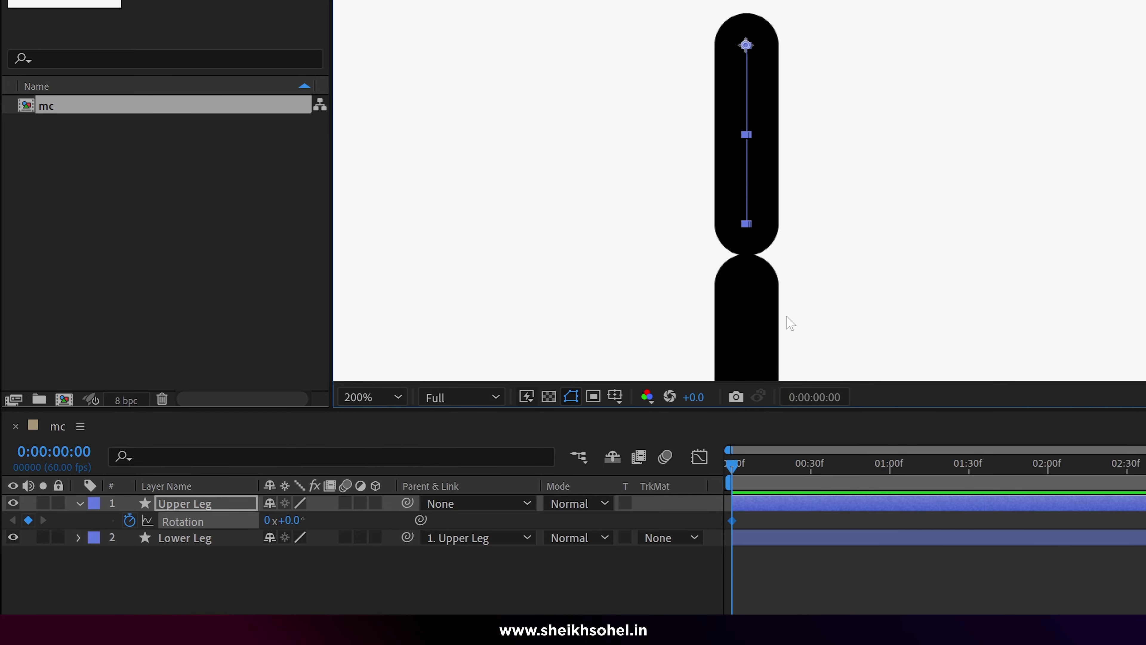
scroll(789, 323, down, 1)
scroll(807, 310, up, 1)
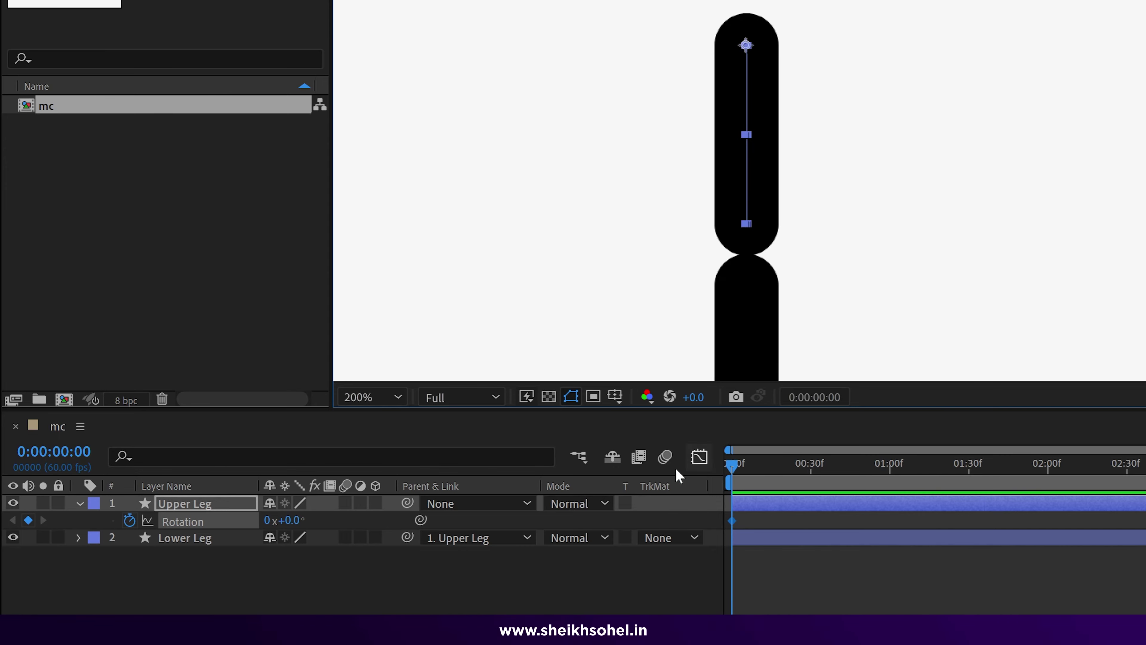
click(297, 524)
text(25)
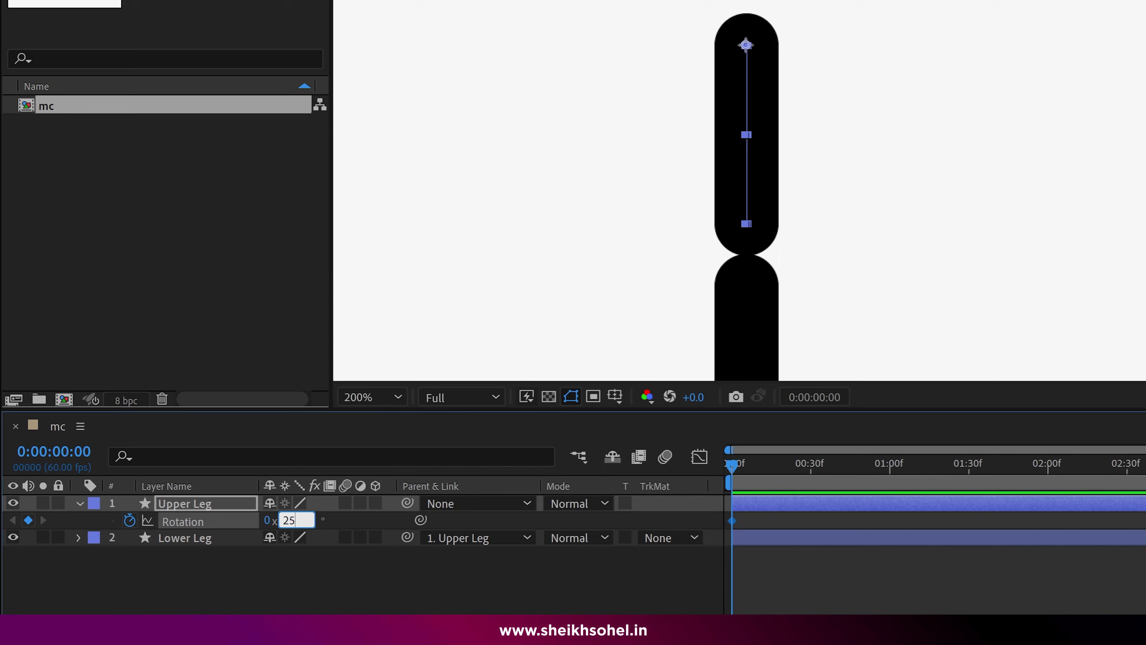
key(Return)
Step: Add a −25° Upper Leg rotation keyframe at 30 frames
scroll(838, 151, down, 1)
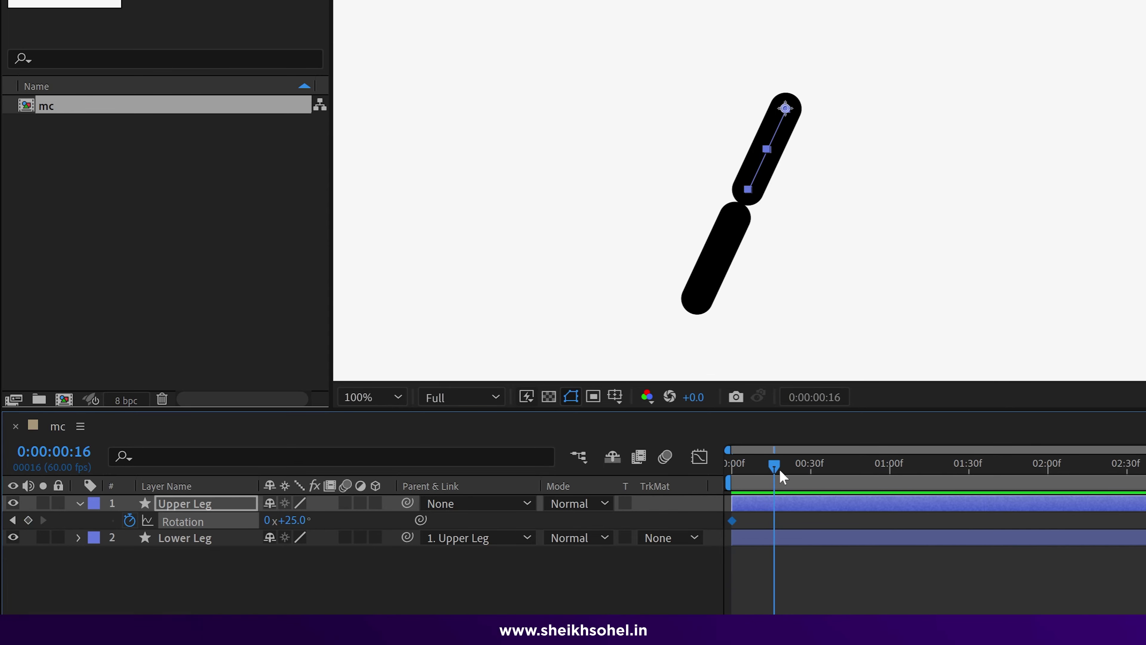
drag(794, 469, 812, 472)
drag(296, 522, 297, 521)
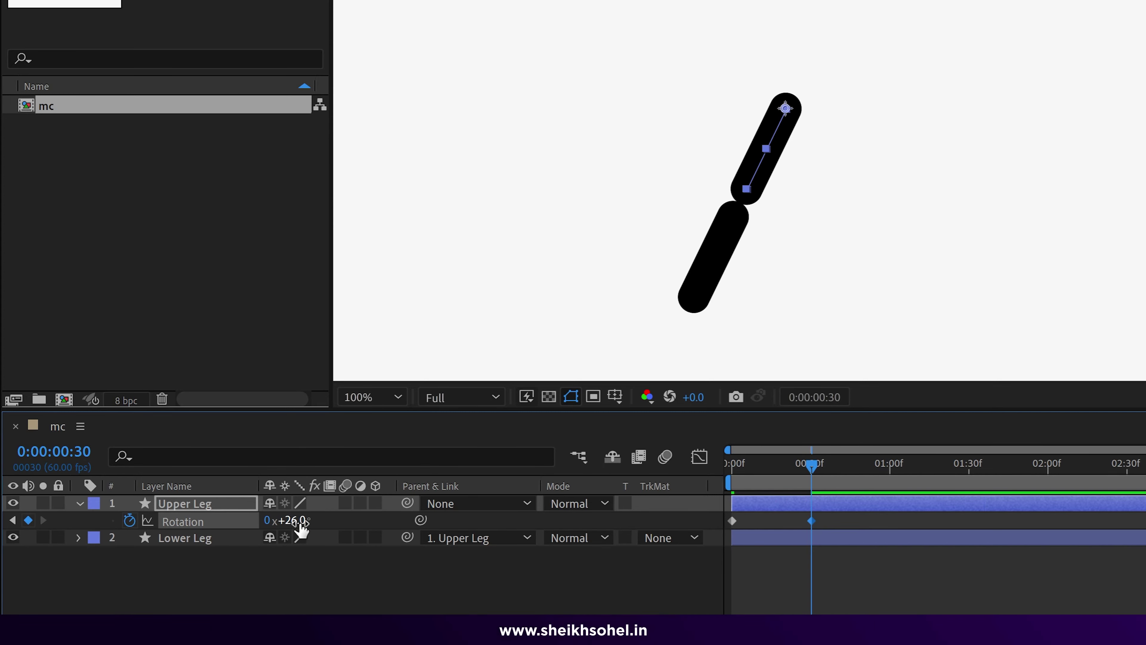
drag(297, 522, 294, 519)
key(F2)
key(ctrl+Down)
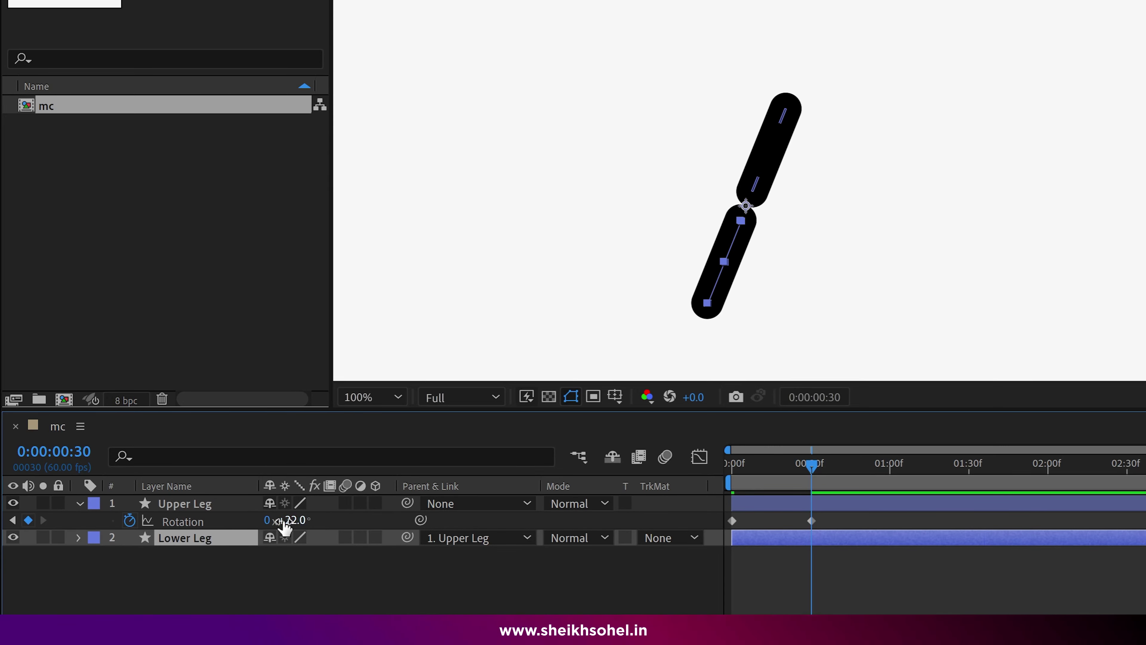
click(284, 520)
text(-25)
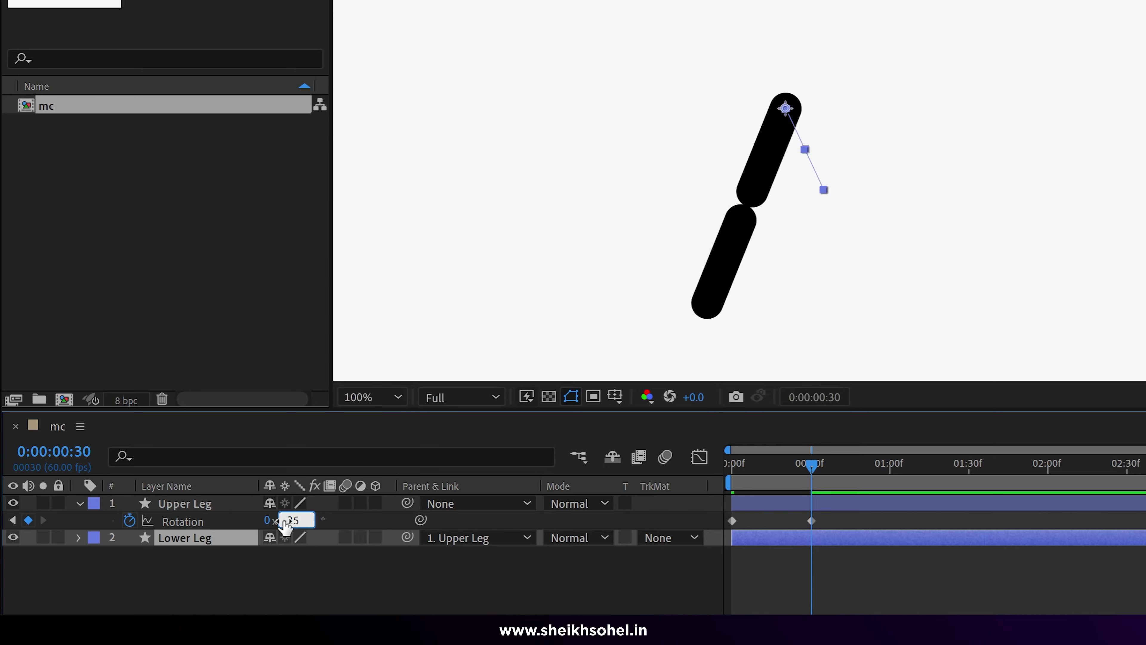
key(Return)
drag(744, 475, 849, 490)
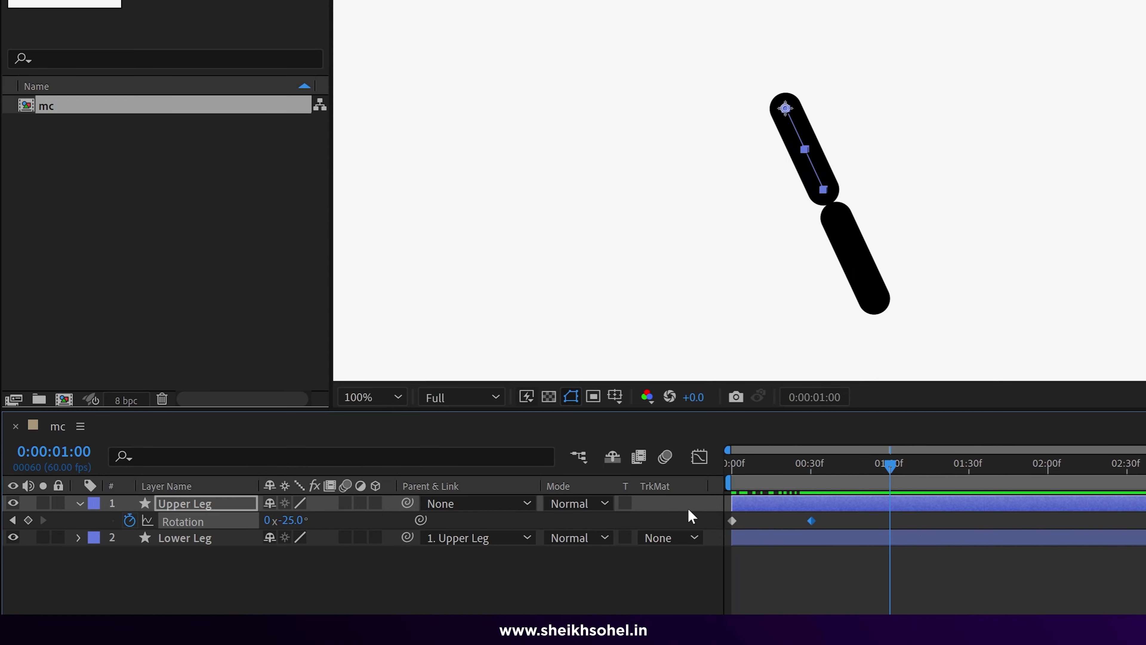
Step: Copy the +25° keyframe to one second, end the work area there and preview the swing
drag(759, 521, 711, 527)
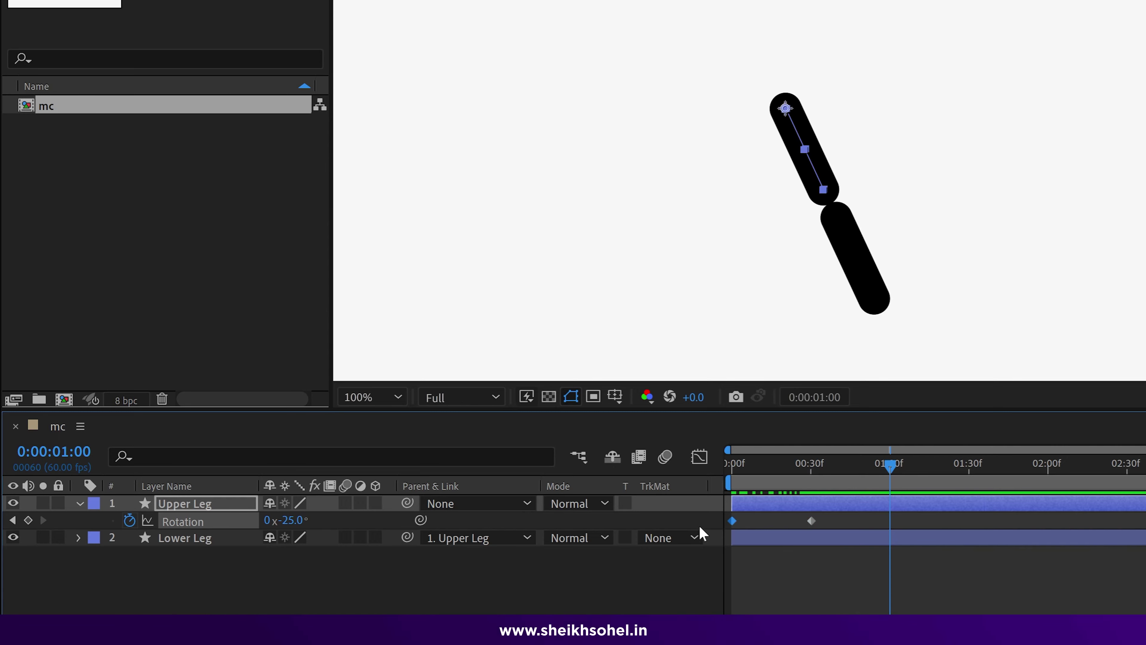
key(ctrl+c)
key(ctrl+v)
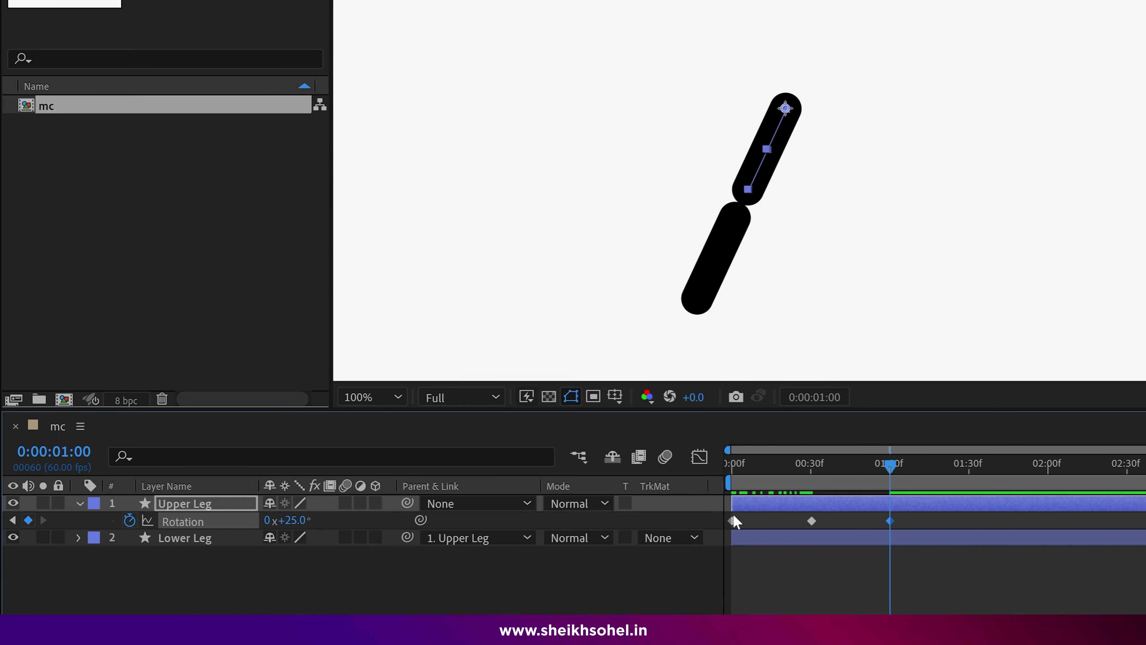
drag(745, 516, 713, 536)
mouse_move(885, 493)
mouse_down()
mouse_move(712, 473)
mouse_move(892, 490)
mouse_up()
key(n)
key(space)
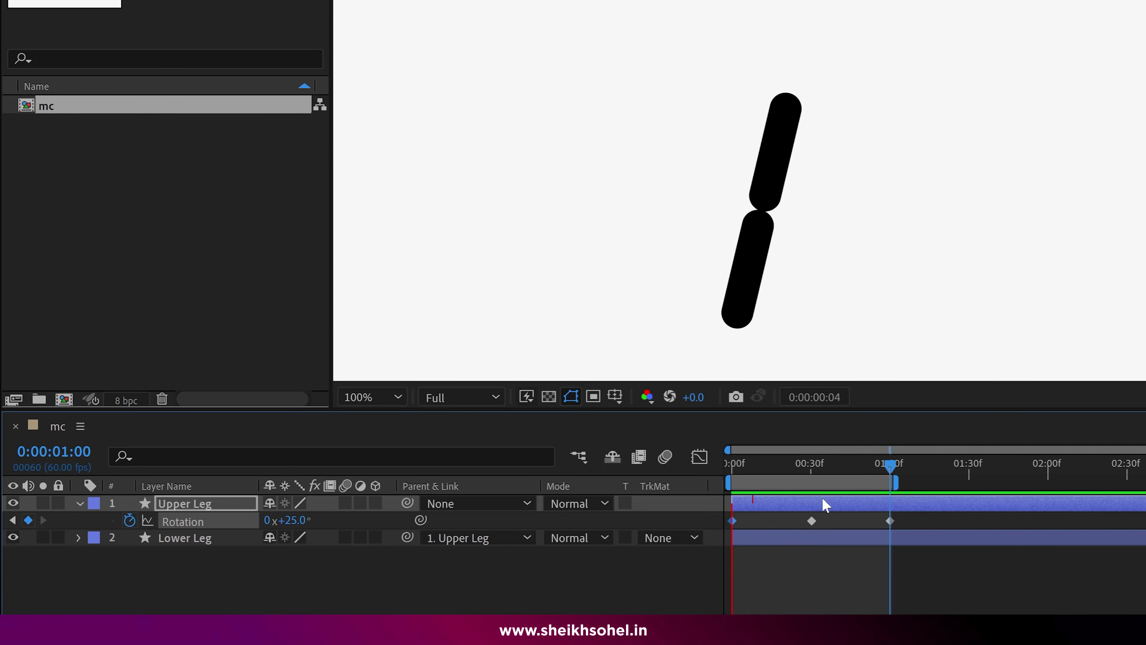
key(space)
key(comma)
click(768, 473)
drag(766, 472, 724, 474)
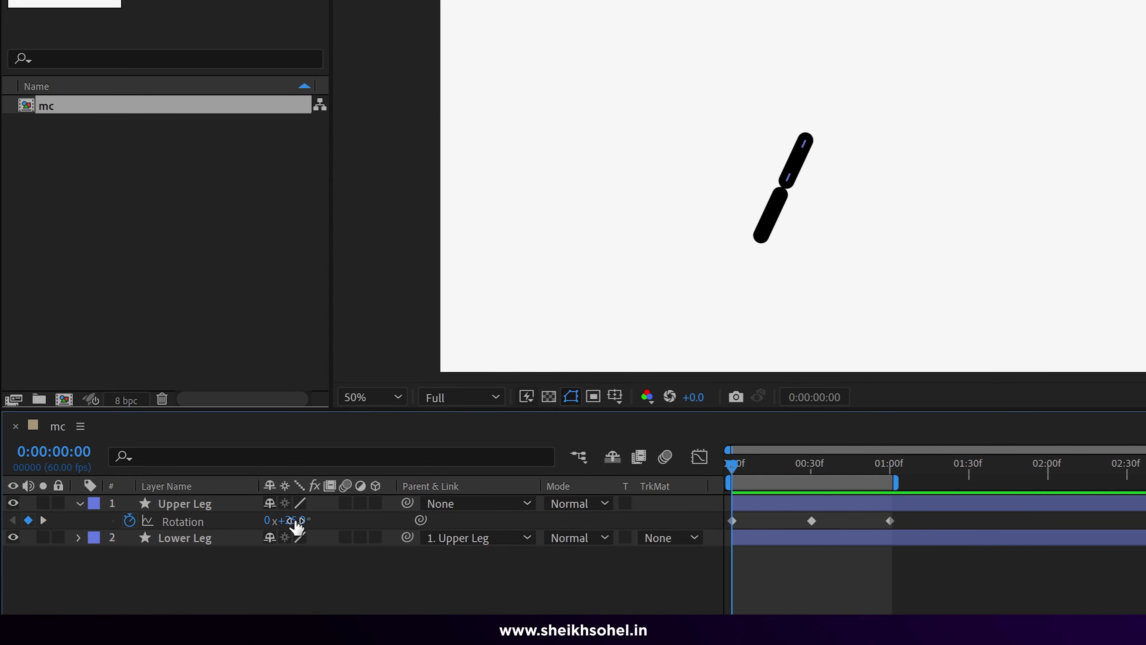
Step: Color the Lower Leg stroke red (DD0F0F) and reveal its Rotation property
click(185, 538)
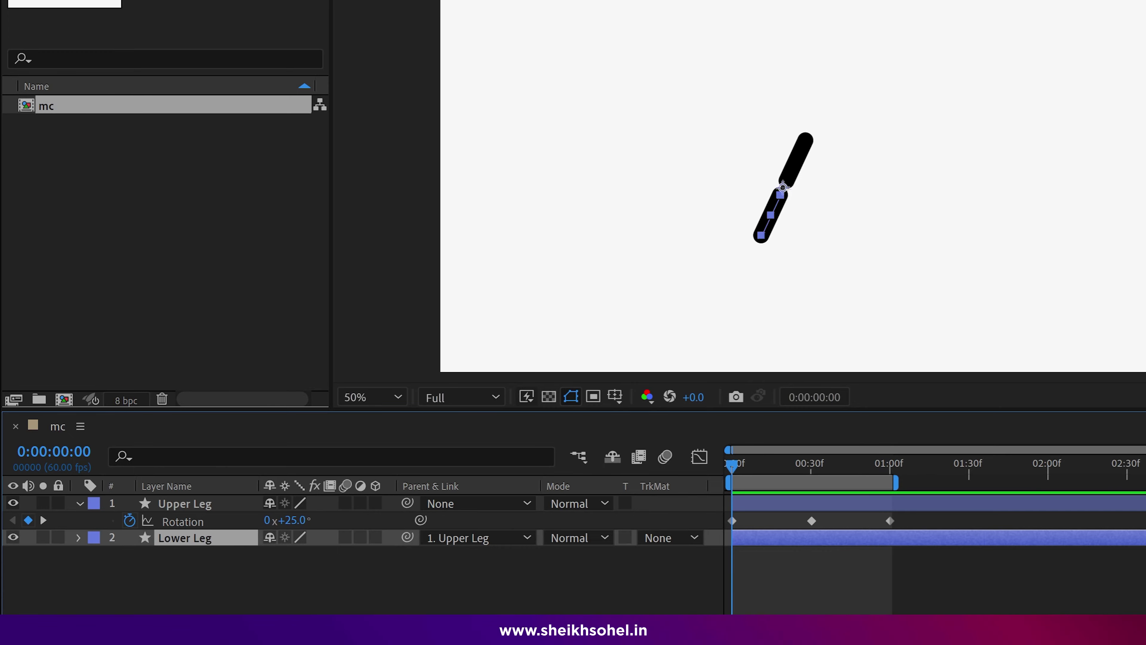
drag(314, 159, 330, 152)
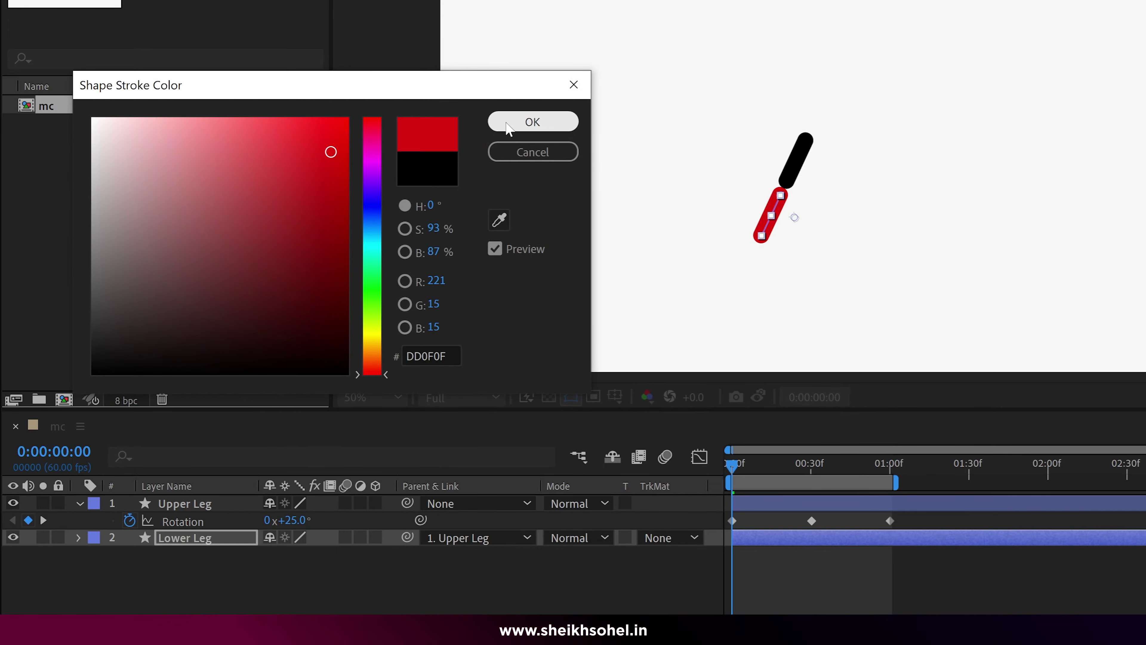
click(531, 122)
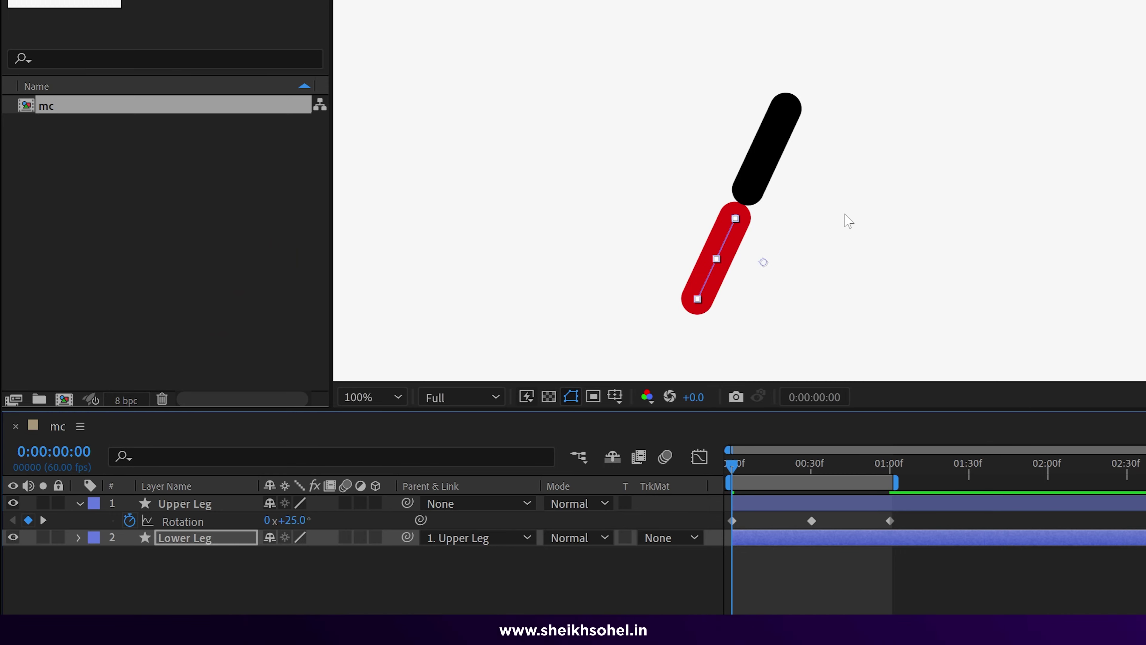
click(295, 585)
click(202, 538)
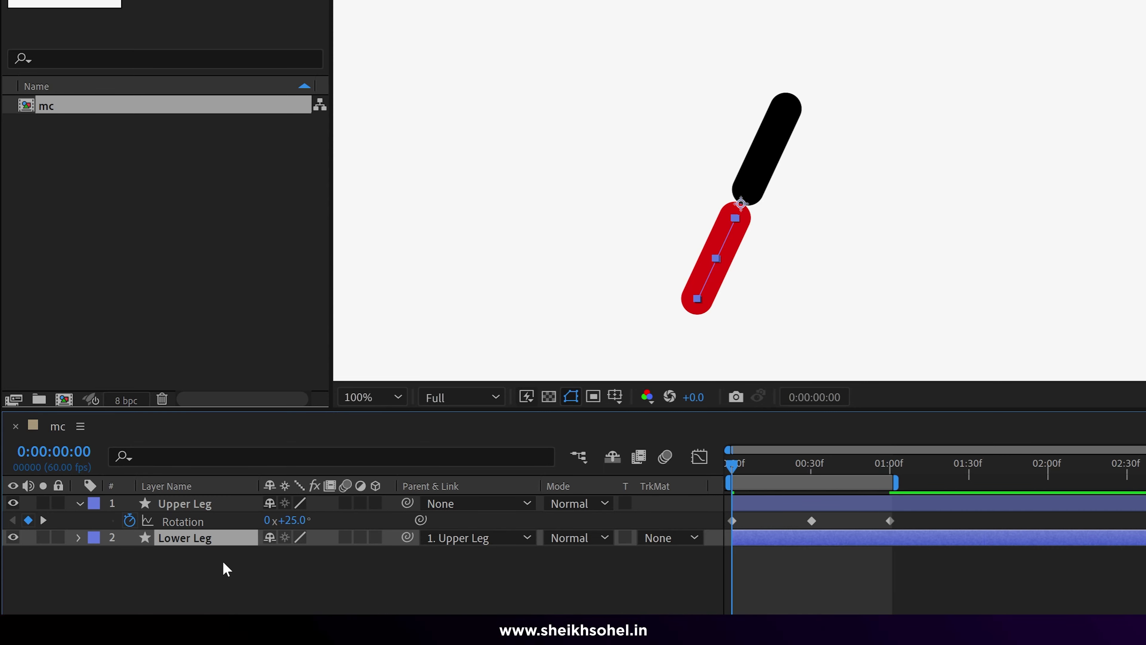
key(r)
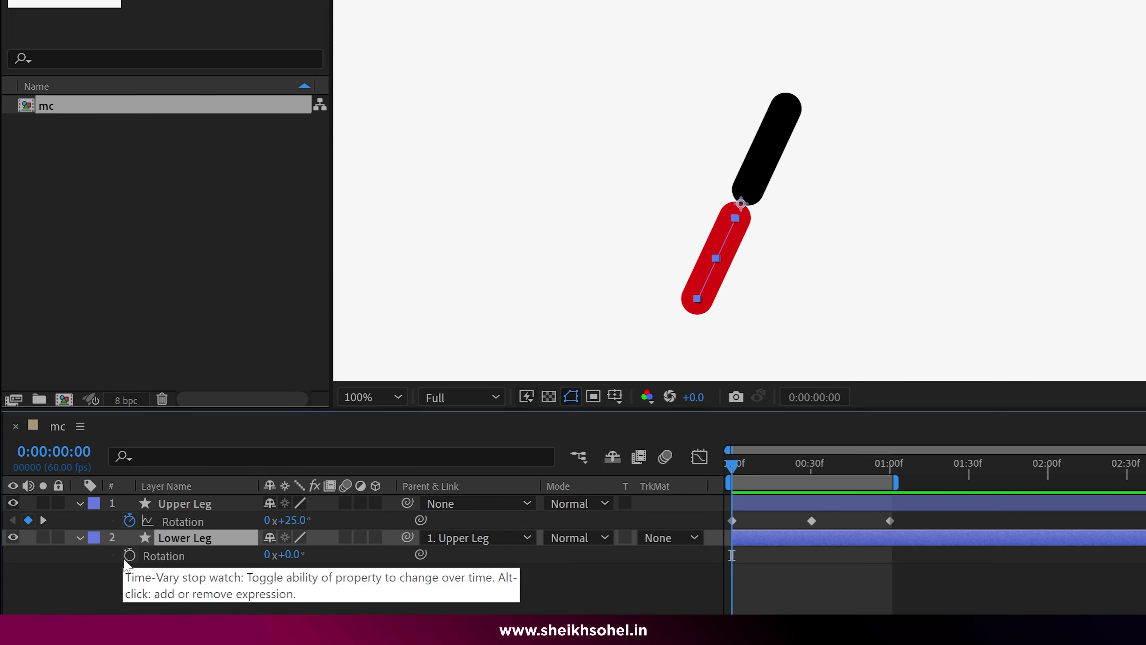
Step: Start Lower Leg rotation keyframes at frame 0 and set +28° at frame 14
click(130, 555)
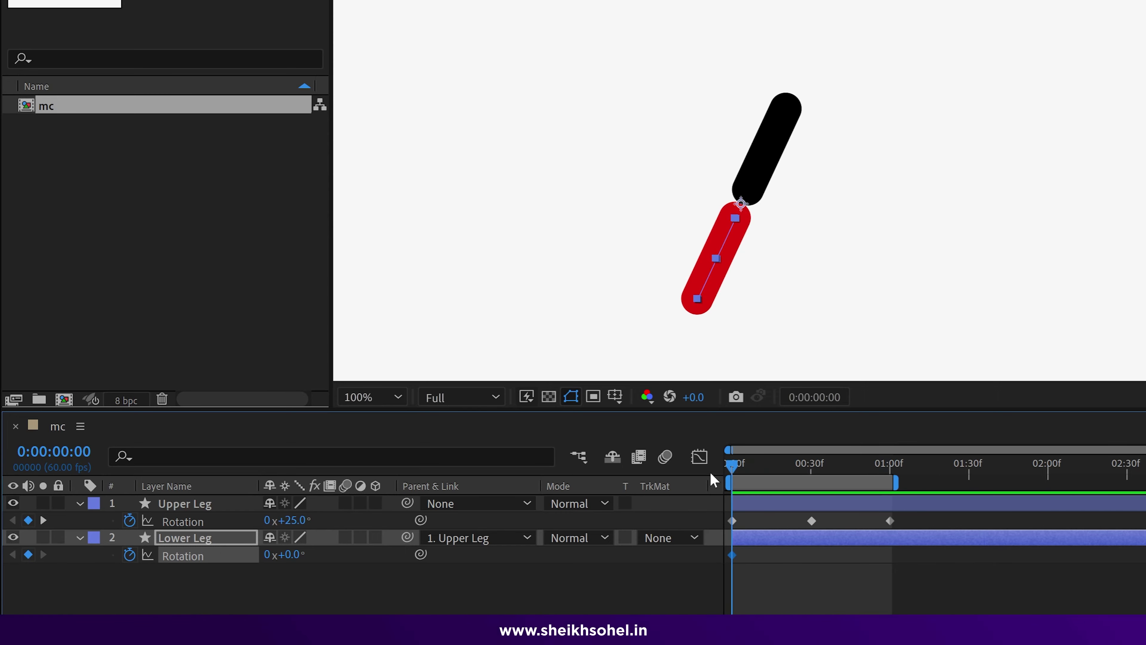
drag(737, 471, 770, 476)
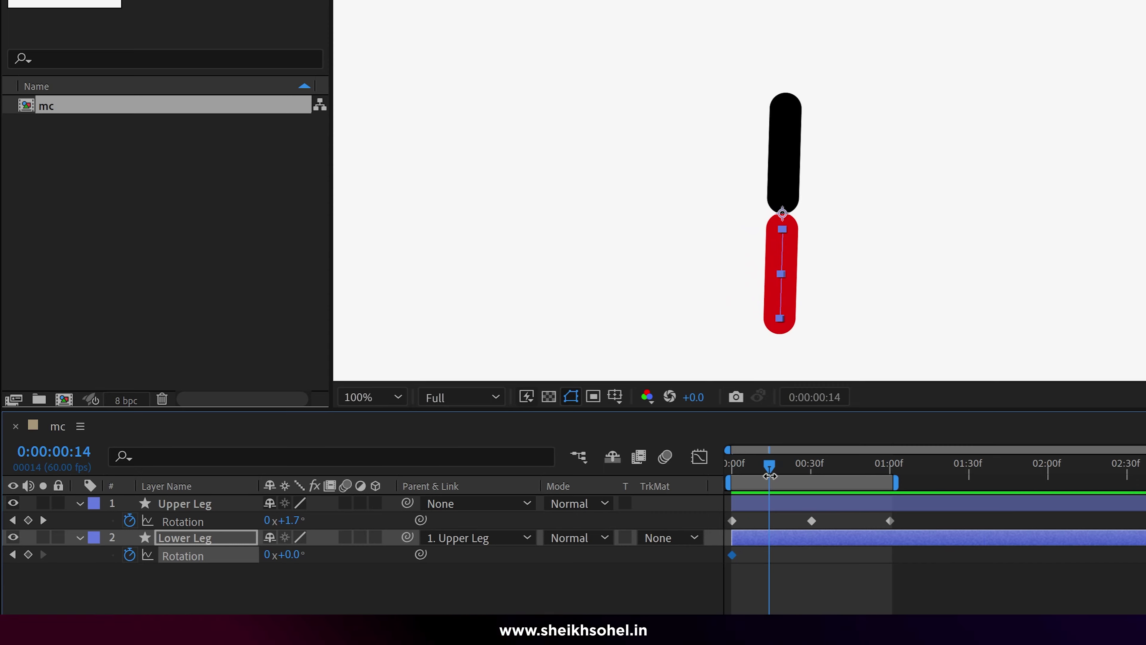
drag(736, 522, 826, 524)
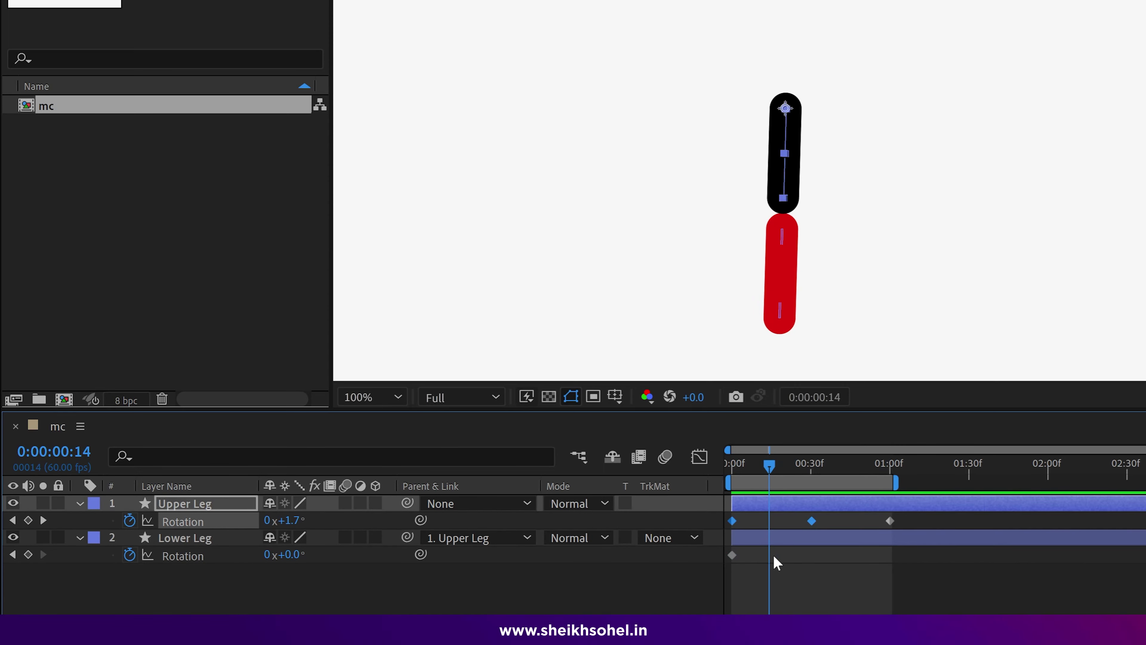
drag(289, 554, 325, 558)
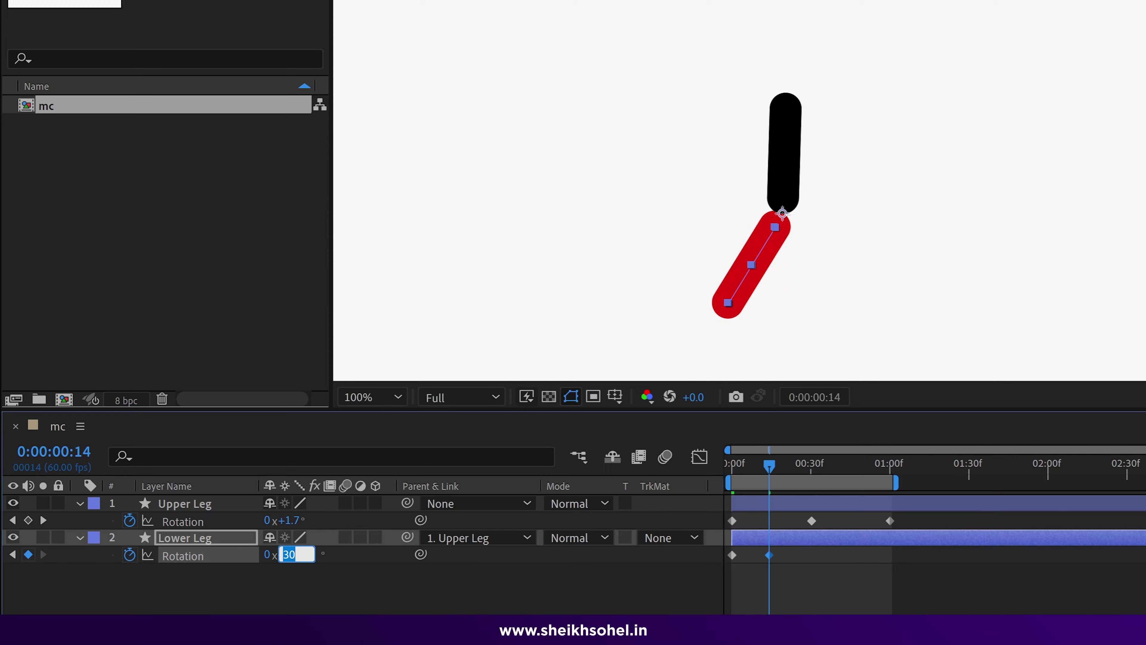
text(28)
key(Return)
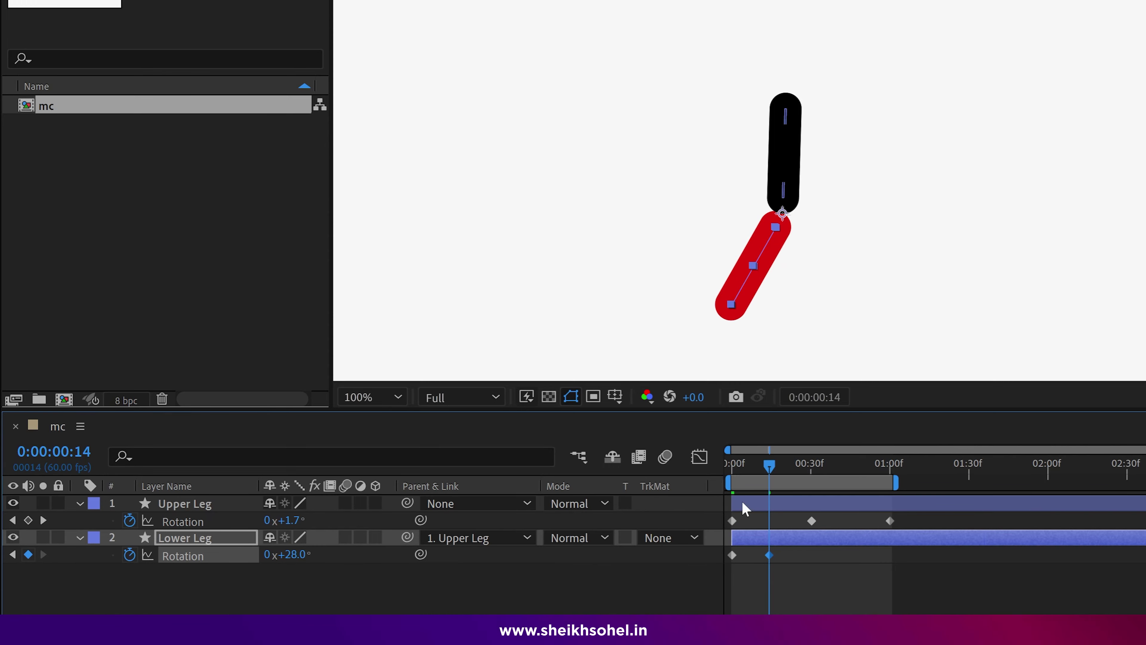
Step: Copy Lower Leg's starting rotation keyframe to 00:30 and preview the knee bend
drag(742, 467, 798, 489)
click(798, 504)
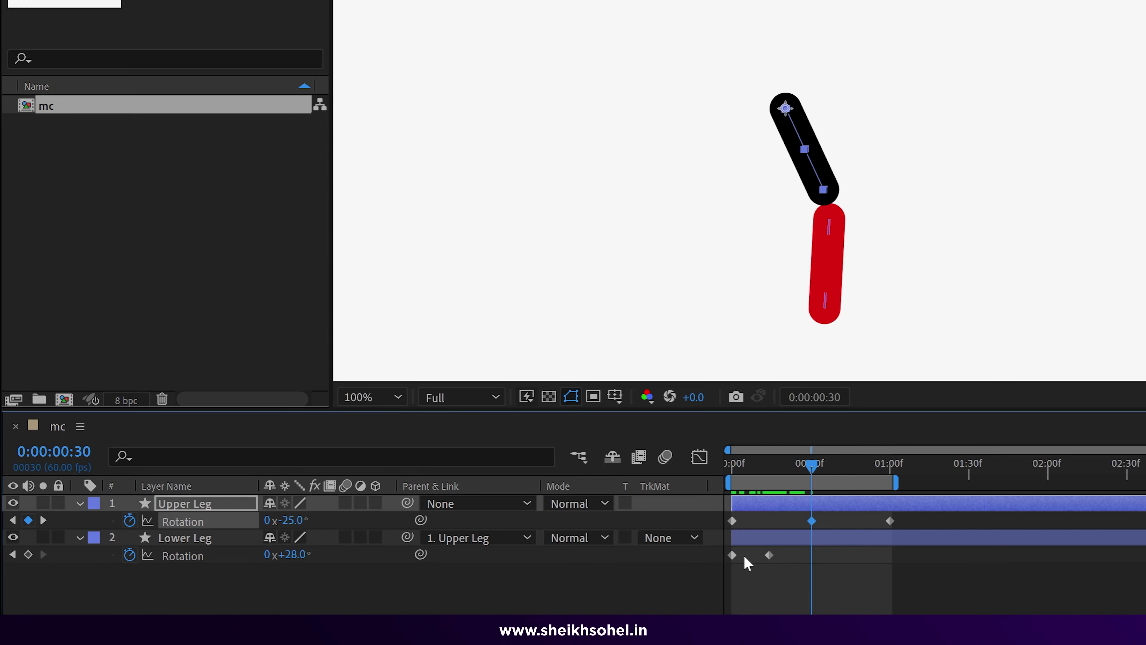
drag(746, 560, 721, 573)
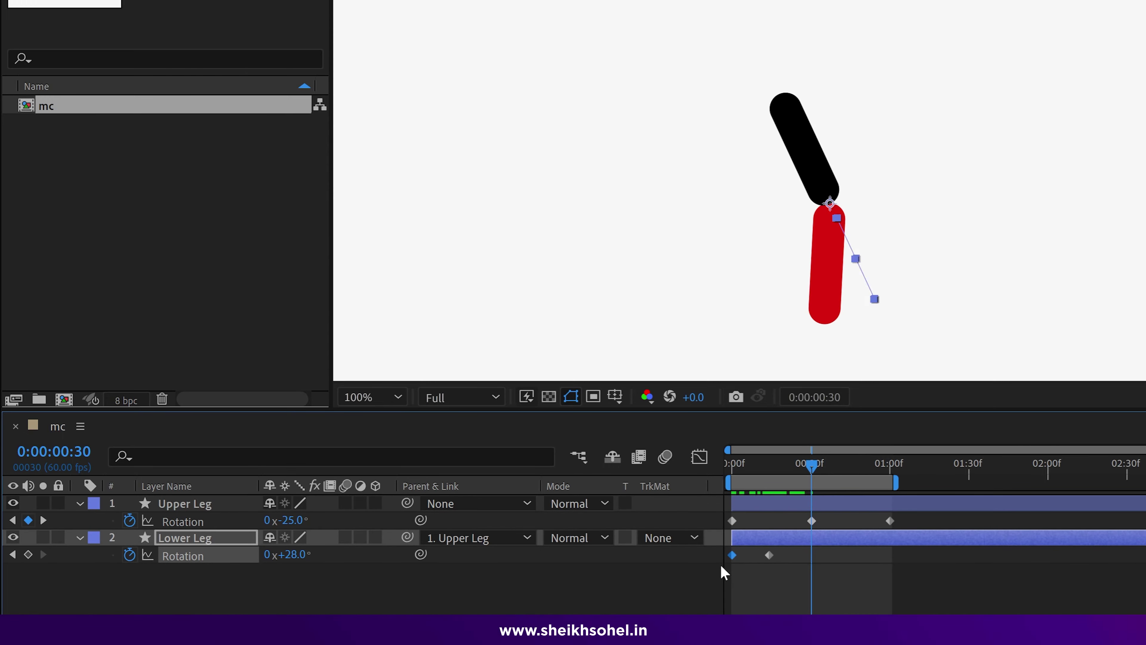
key(ctrl+c)
key(ctrl+v)
drag(744, 479, 778, 476)
key(space)
key(space)
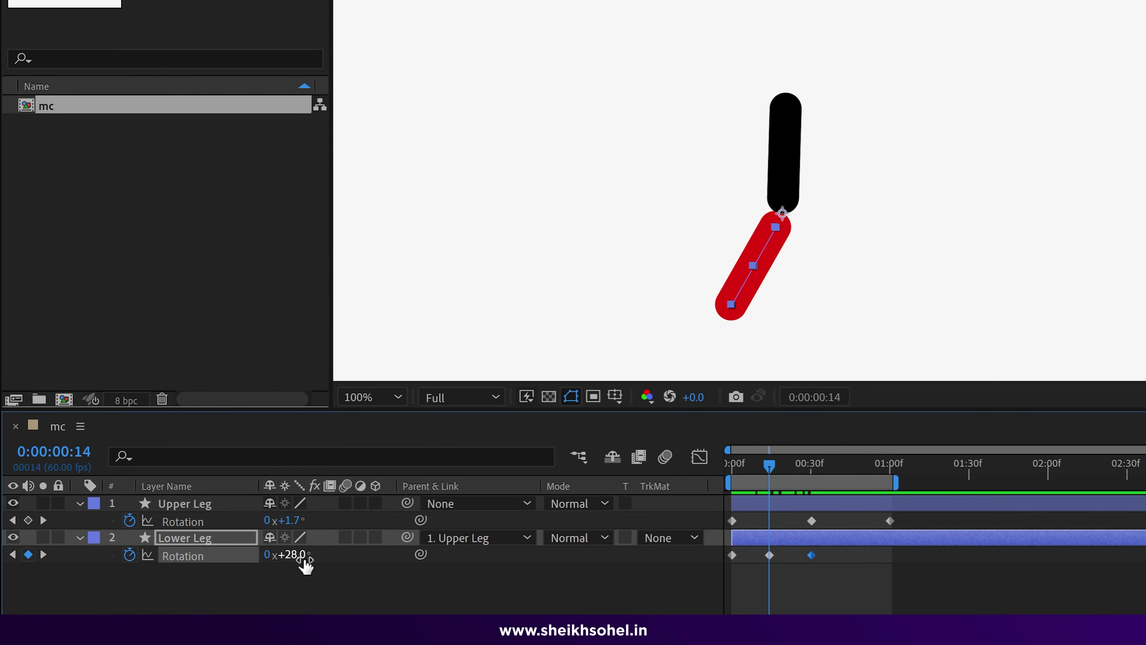
Step: Increase Lower Leg's frame-14 rotation to +32° and preview through one second
mouse_move(305, 564)
mouse_down()
mouse_move(317, 559)
mouse_move(295, 560)
mouse_up()
click(293, 556)
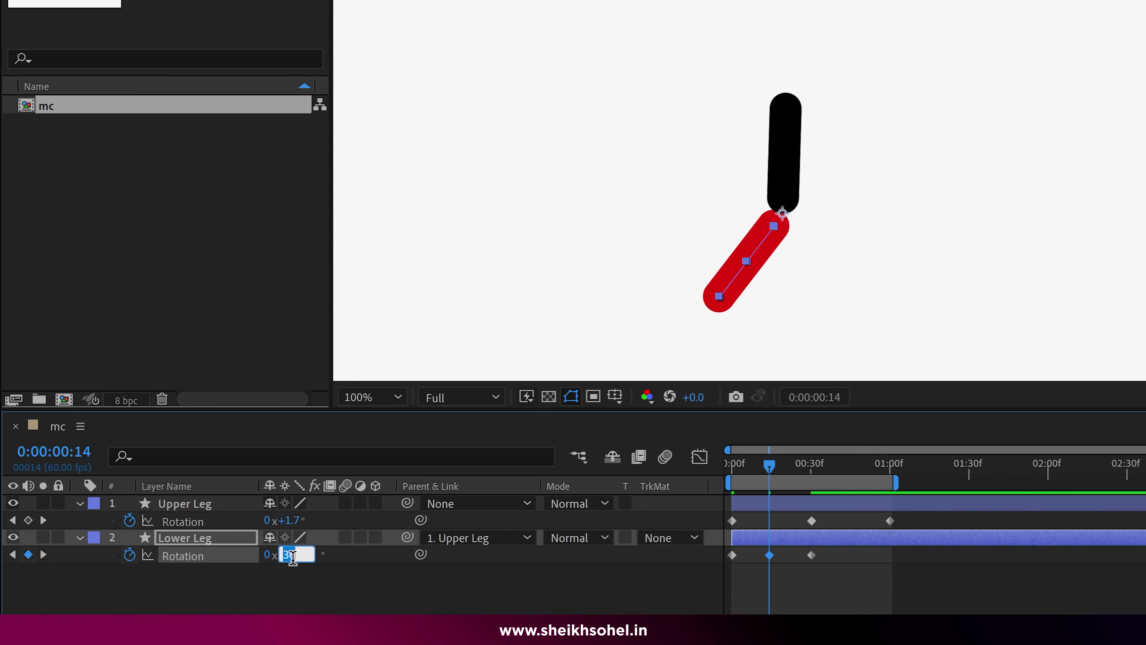
text(32)
key(Return)
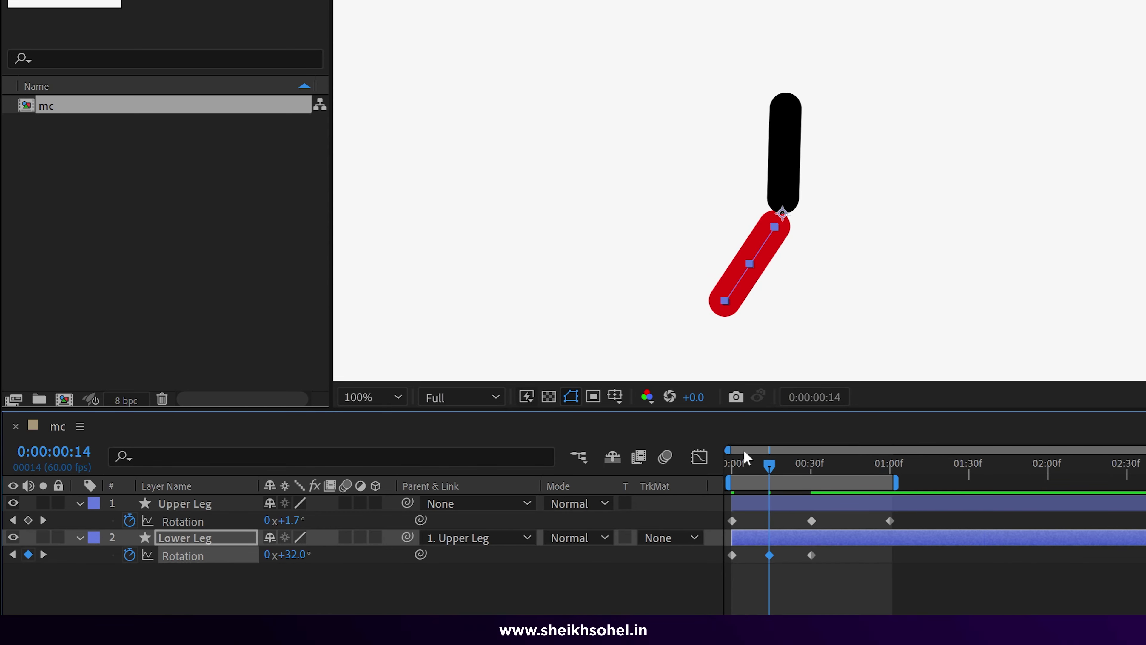
drag(746, 457, 885, 502)
key(space)
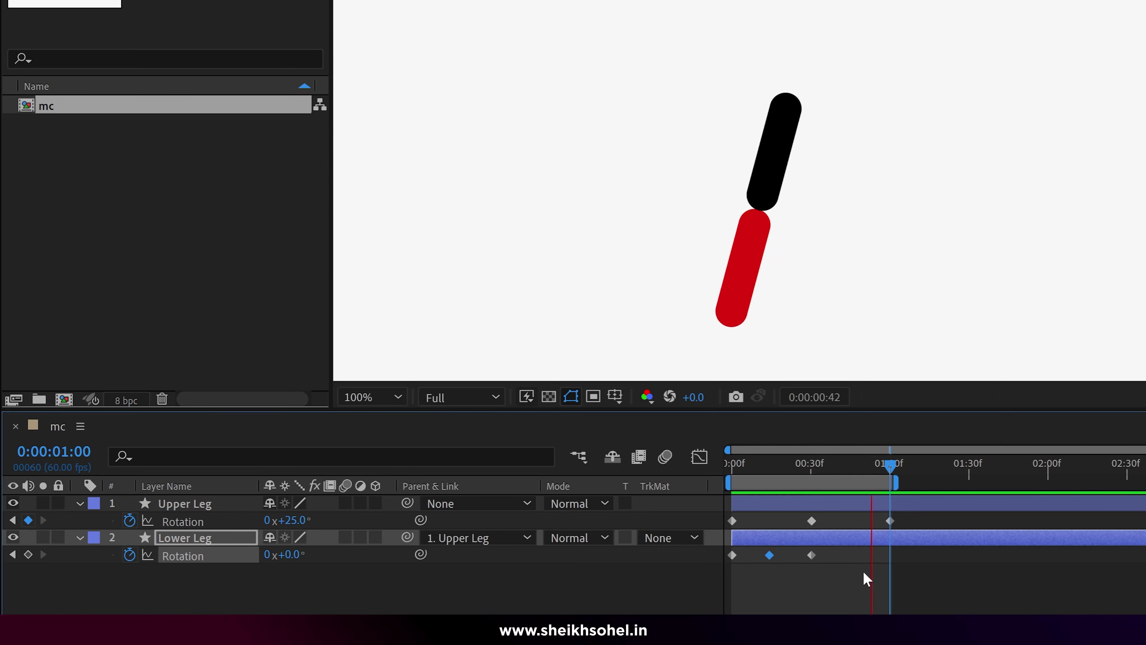
Step: Shift Lower Leg's rotation keyframes slightly later and scrub to check the timing
scroll(862, 271, down, 4)
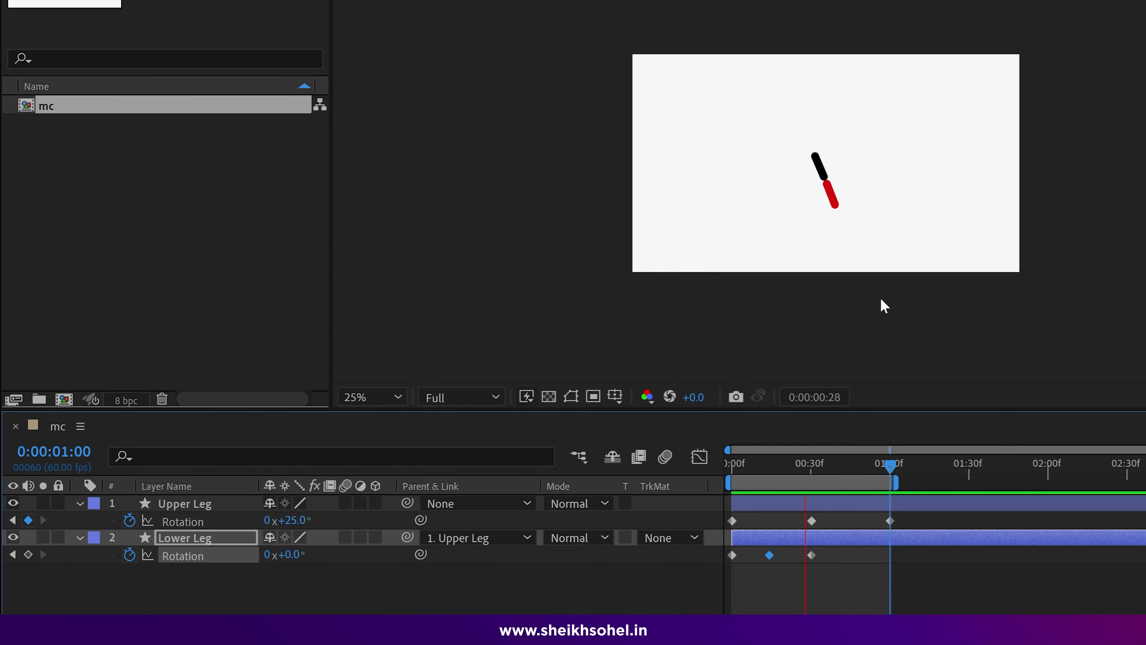
drag(803, 464, 772, 473)
click(295, 557)
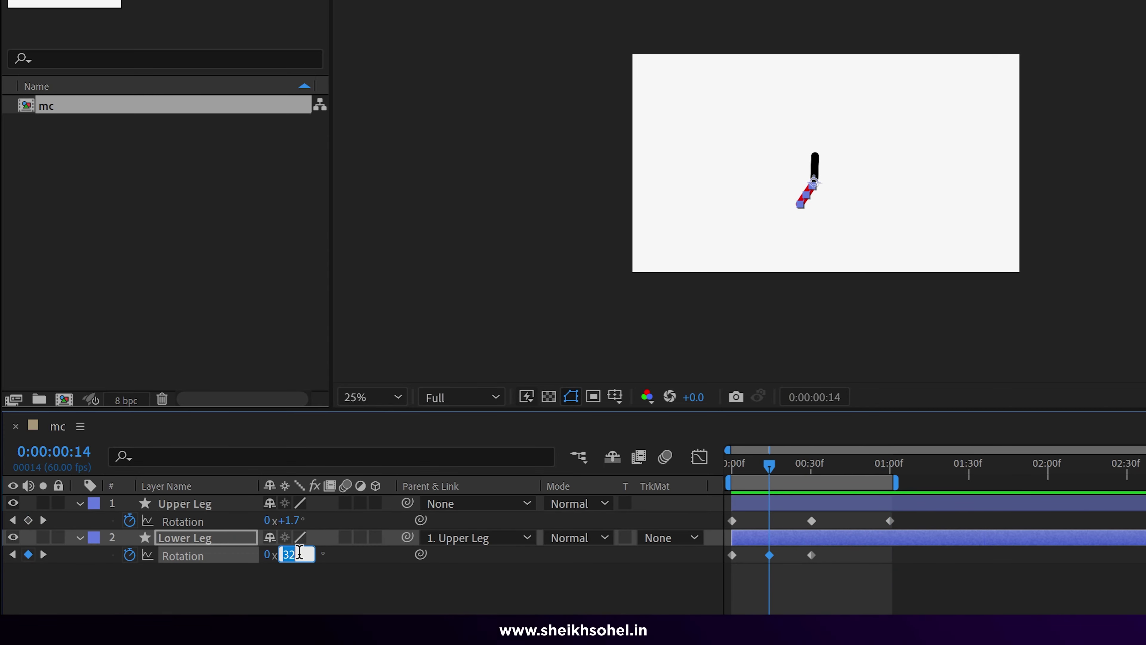
key(Home)
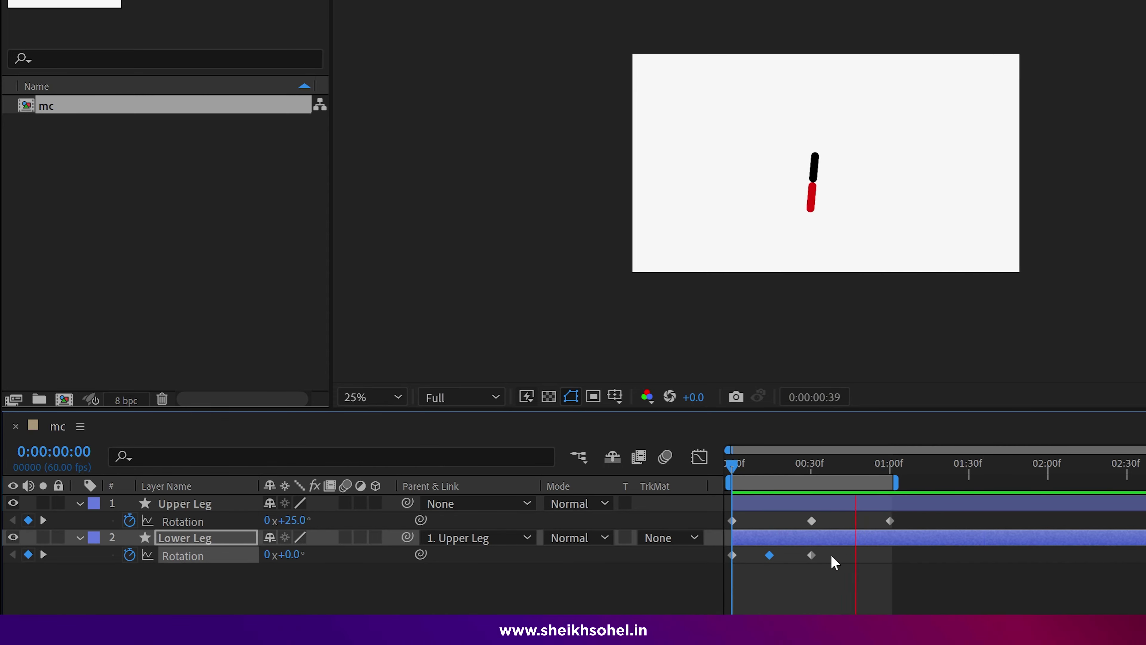
drag(830, 556, 686, 561)
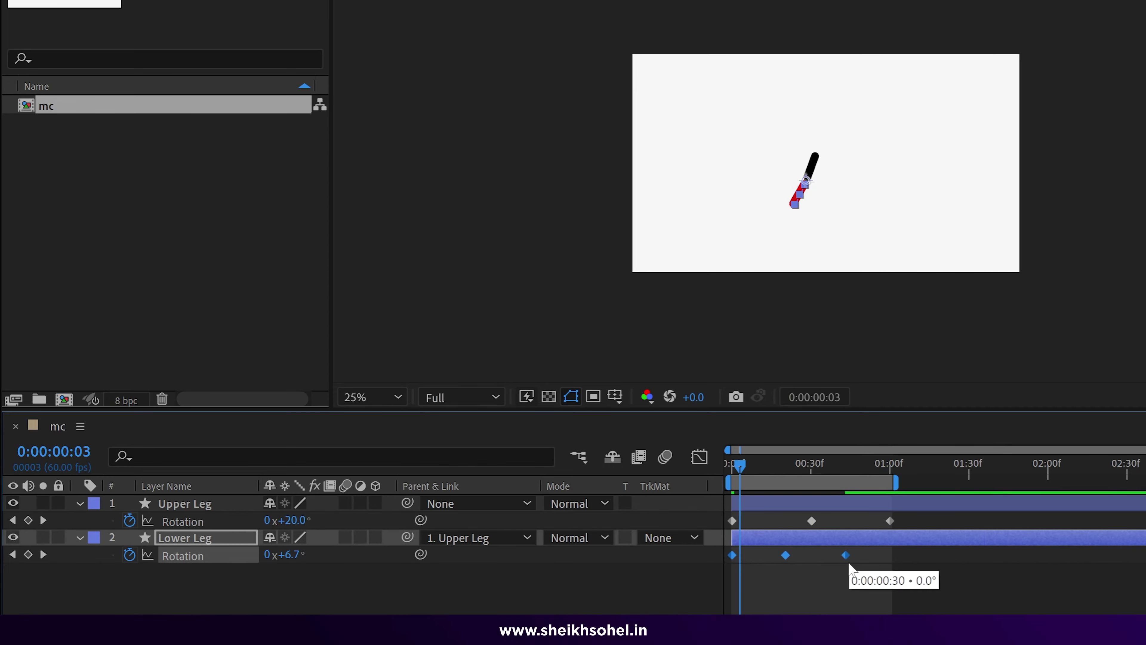
drag(739, 464, 767, 472)
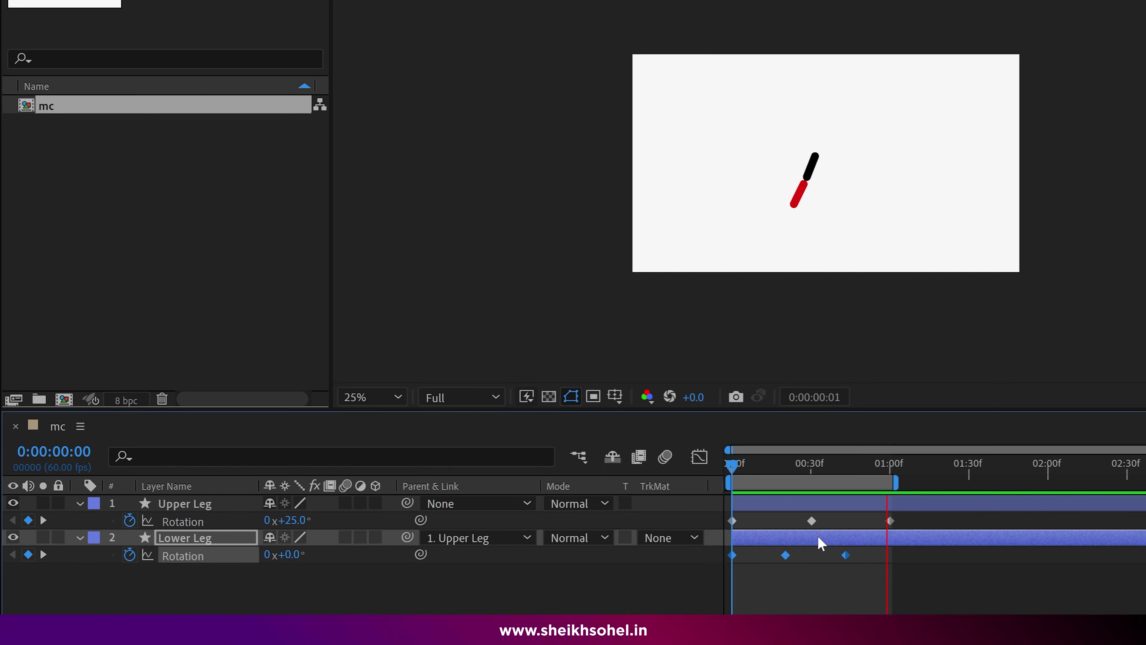
click(735, 466)
drag(736, 468, 830, 479)
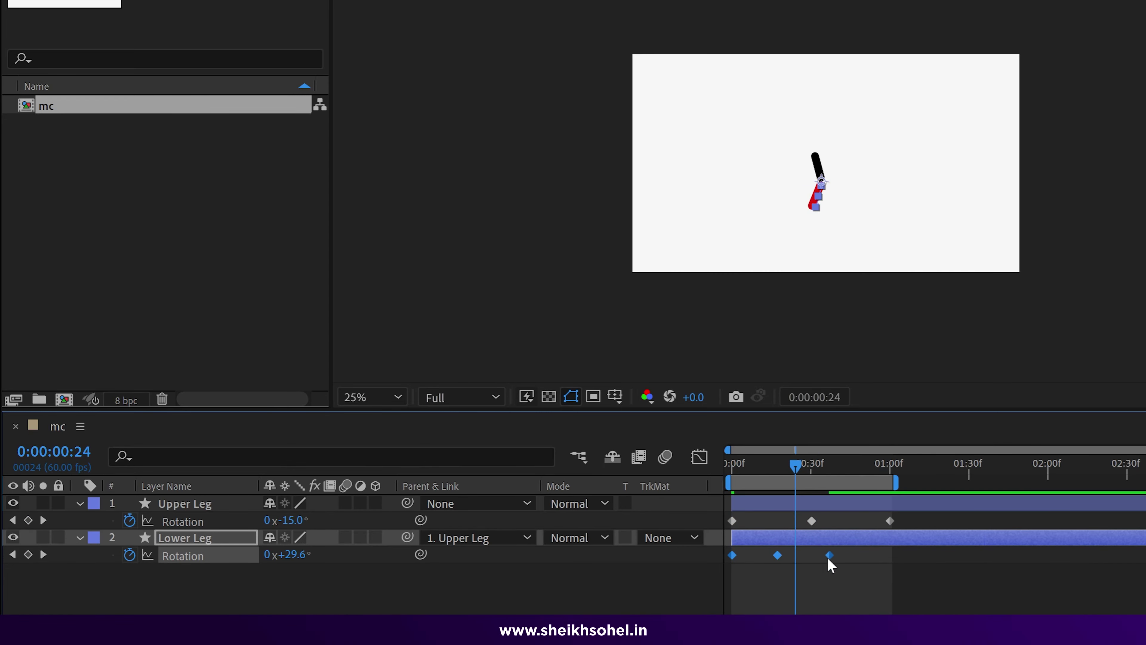
Step: Apply Easy Ease (F9) to all six rotation keyframes and preview the result
drag(908, 519, 712, 560)
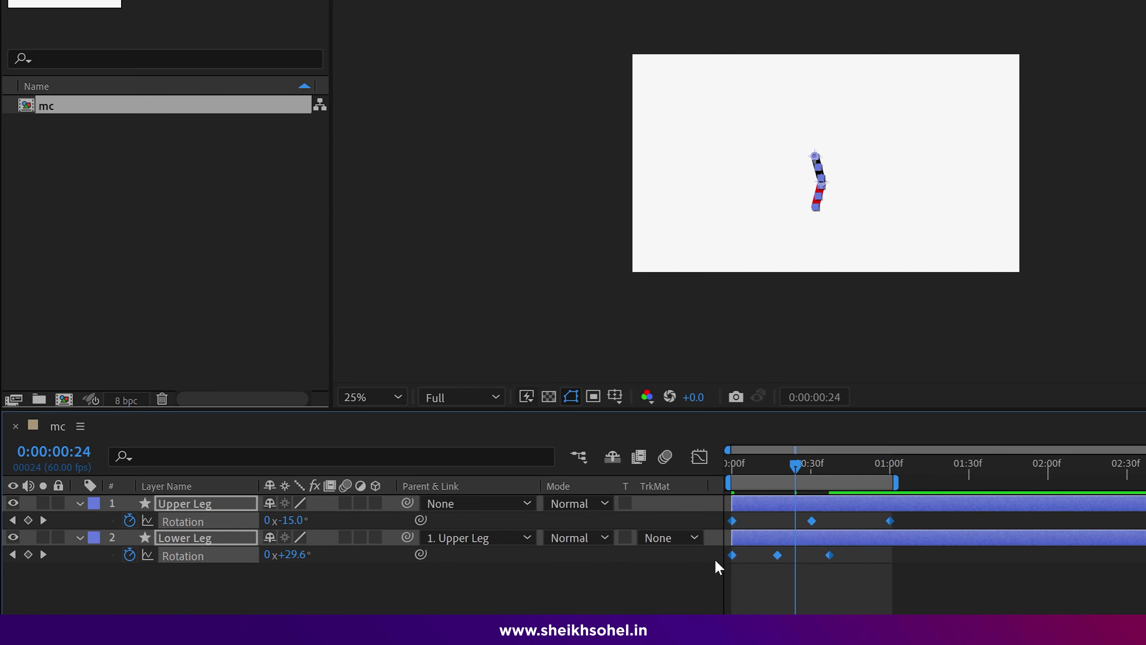
key(F9)
scroll(825, 172, up, 2)
key(space)
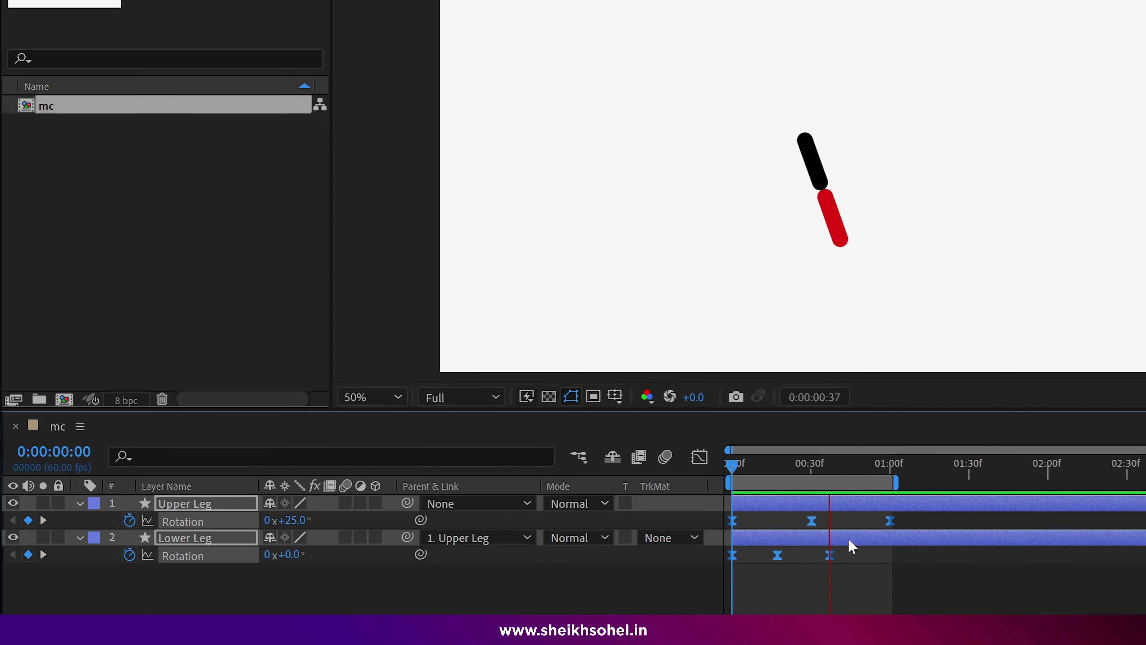
Step: Extend the work-area end to about 3:44 and preview the leg swing from the start
drag(790, 469, 1141, 474)
key(n)
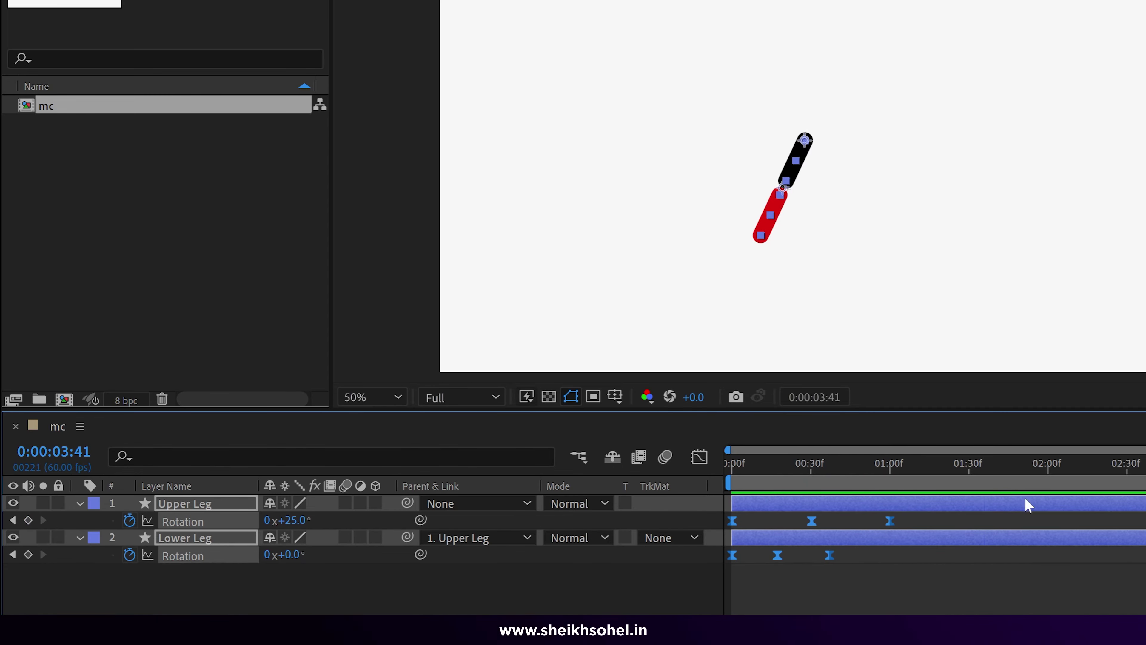
key(Home)
key(space)
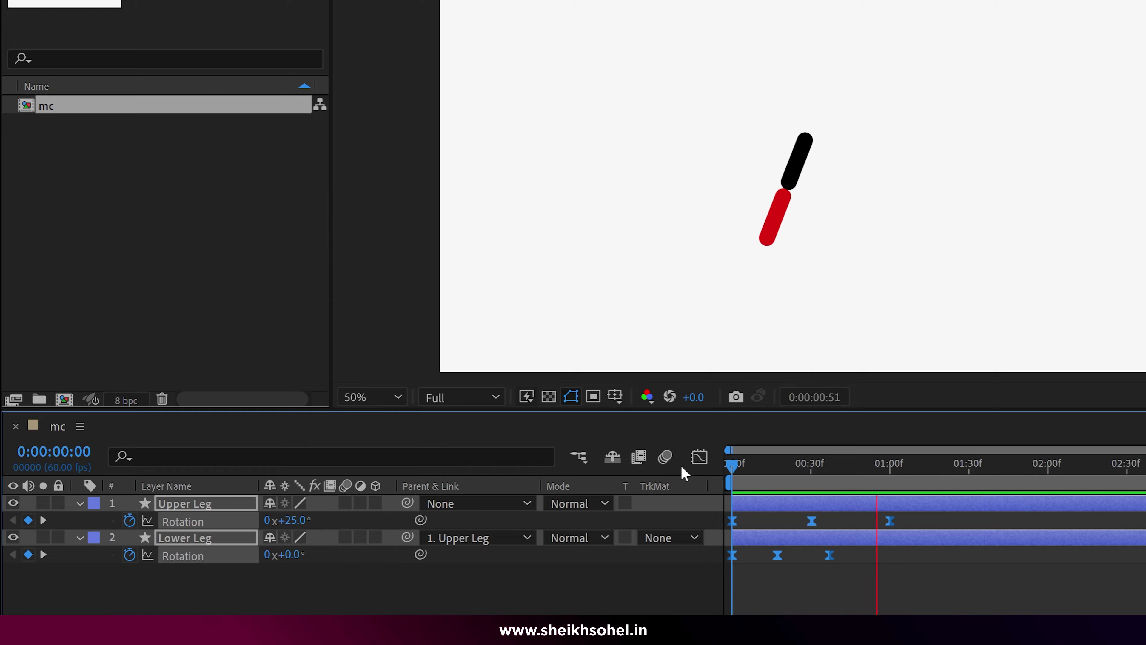
click(467, 582)
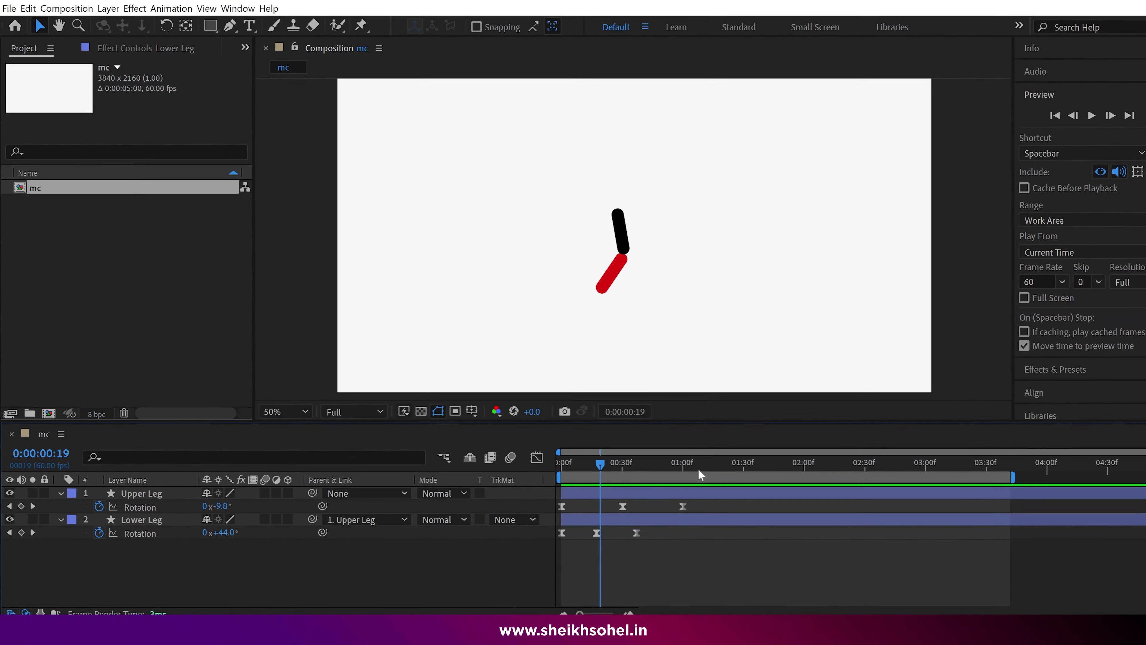
Step: Scrub between frames 10, 25 and 28 to compare the leg poses with the upper leg selected
mouse_move(692, 467)
mouse_down()
mouse_move(855, 468)
mouse_move(590, 465)
mouse_move(712, 469)
mouse_up()
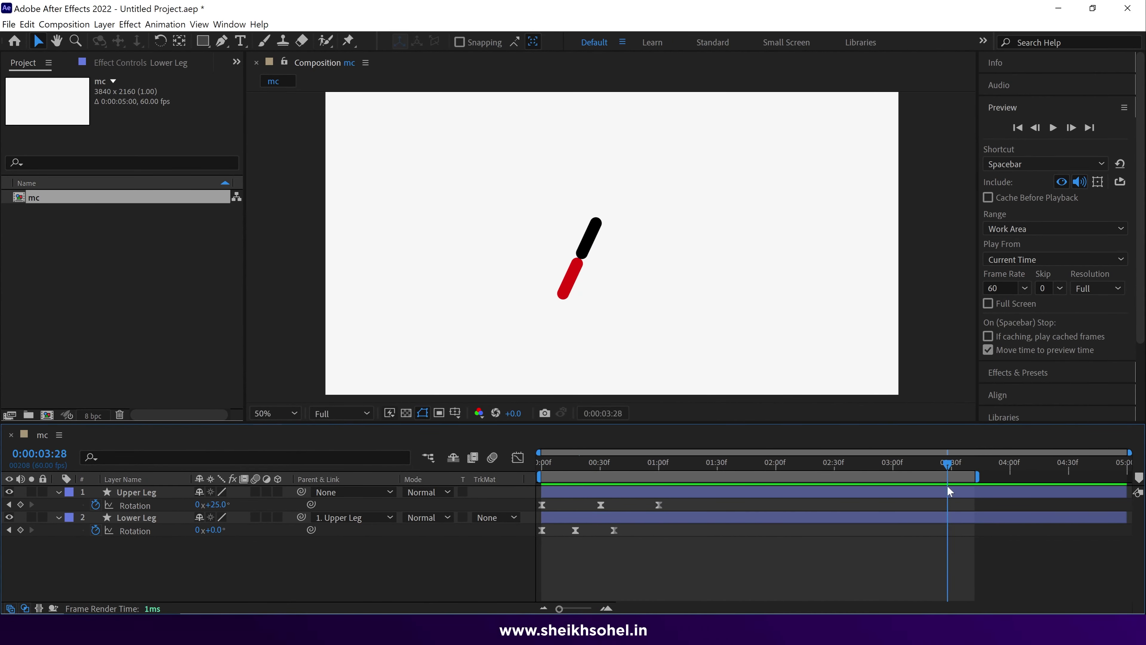
drag(630, 494, 591, 493)
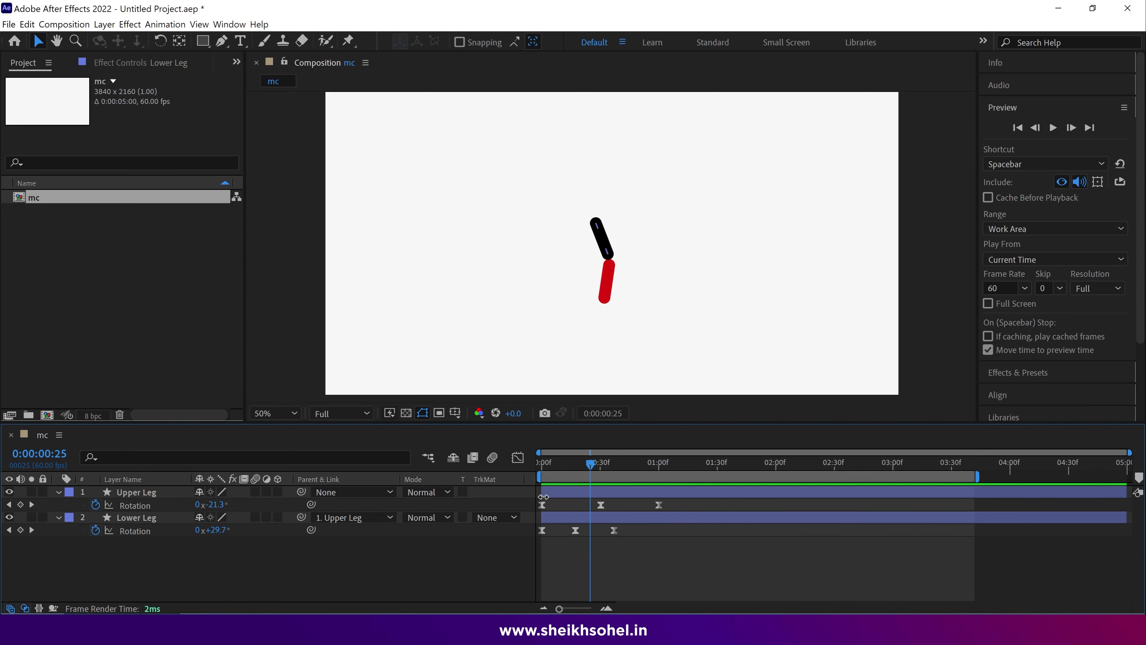
click(163, 509)
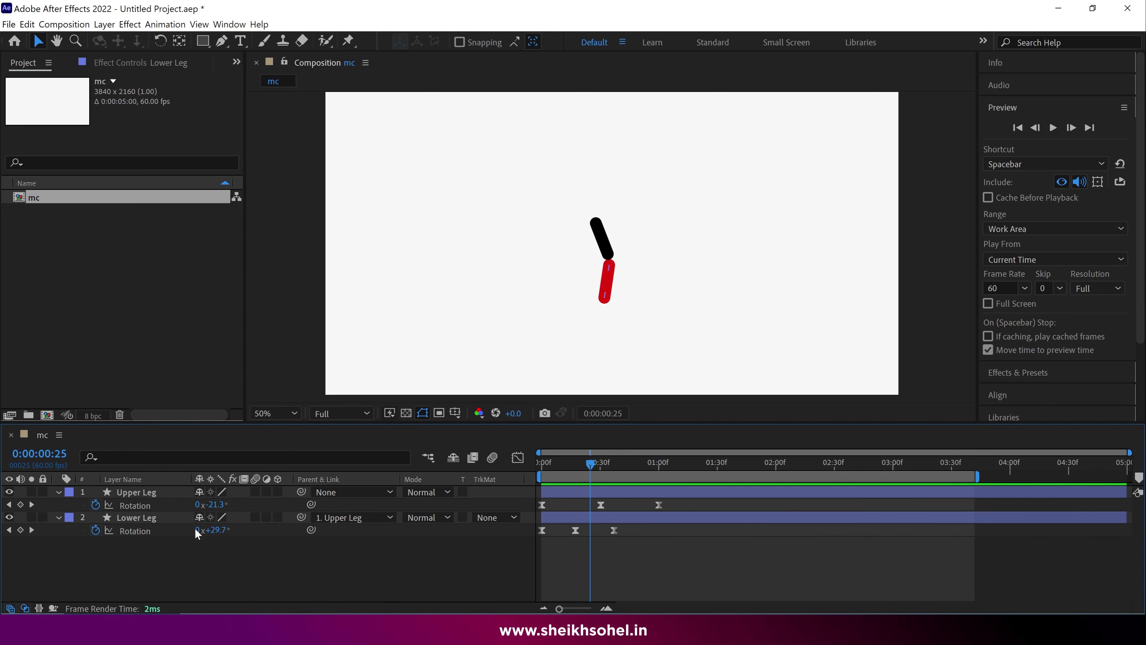
click(163, 509)
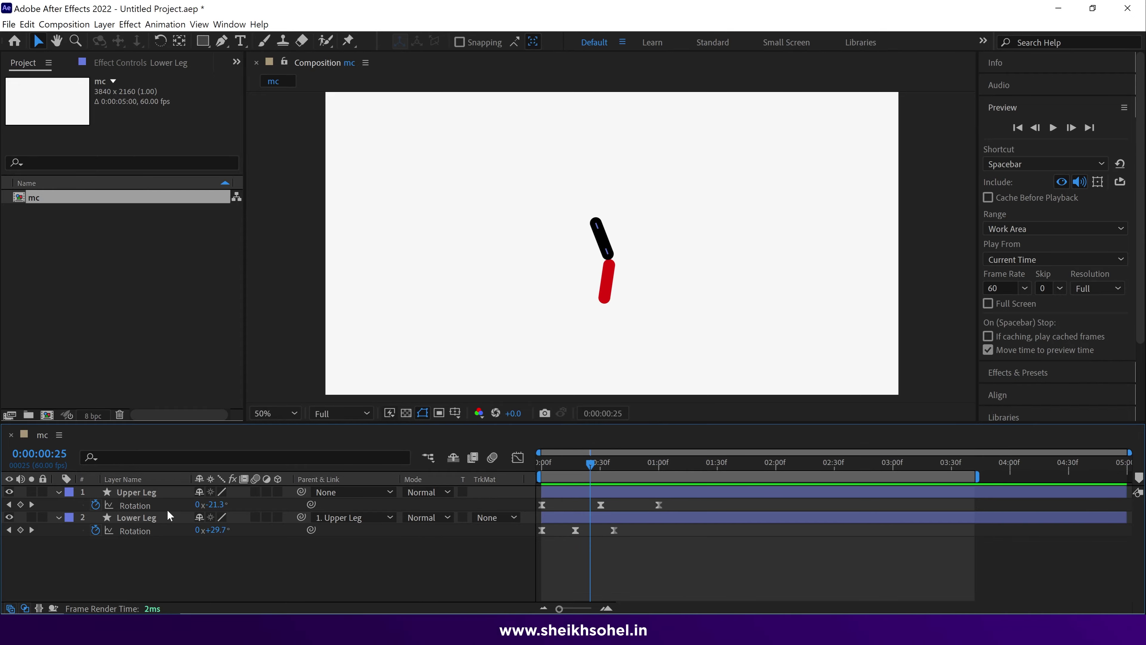
drag(590, 463, 557, 468)
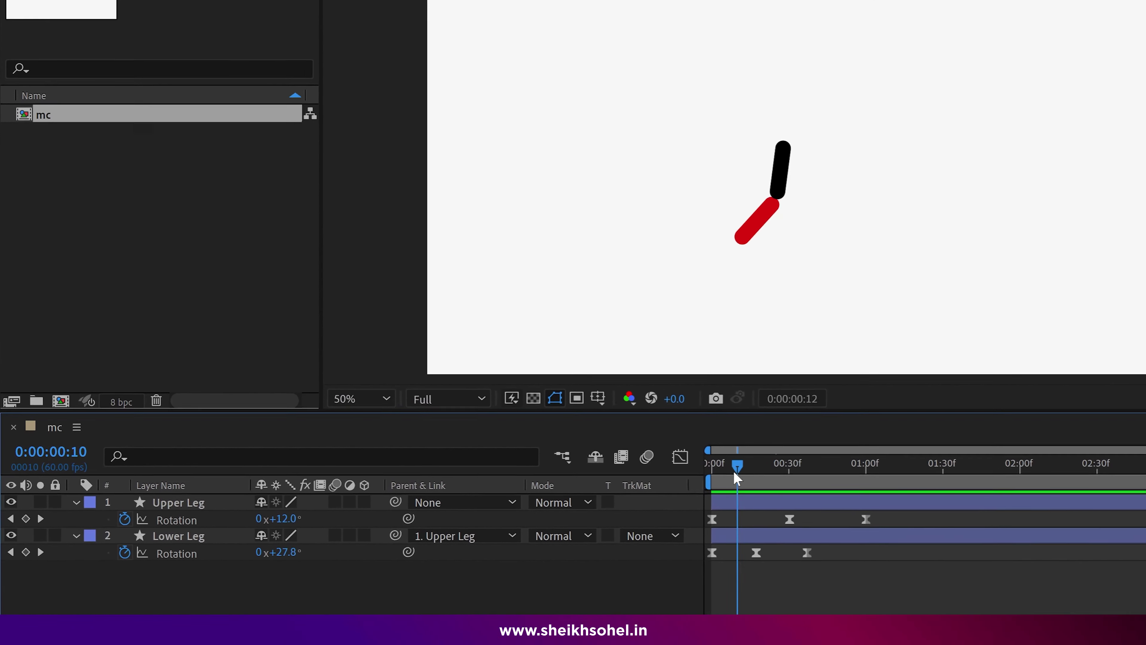
drag(732, 471, 830, 481)
Step: Give Upper Leg's Rotation a loopOutDuration(type = "cycle", duration = 0) expression and preview the repeating swing
click(167, 504)
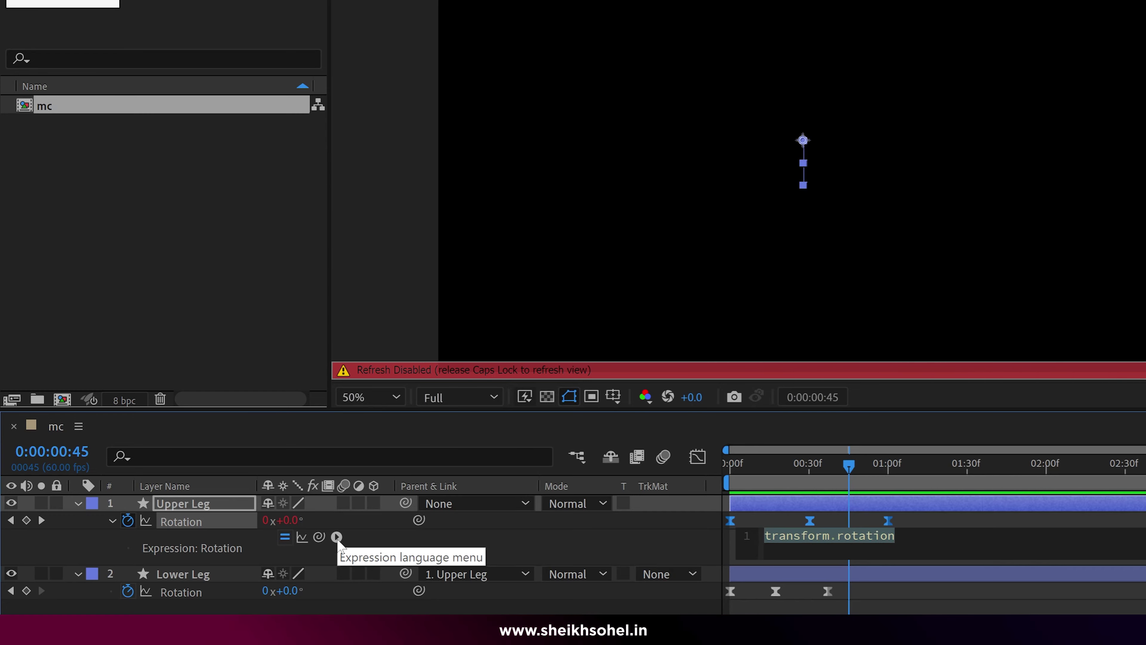
click(337, 536)
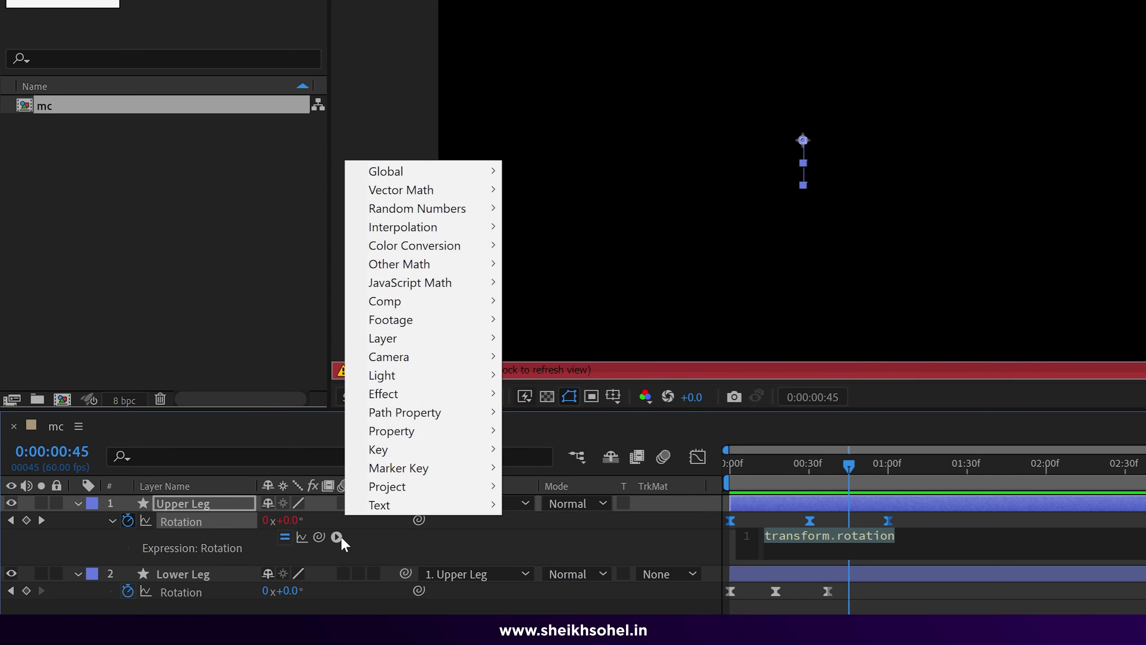
mouse_move(409, 430)
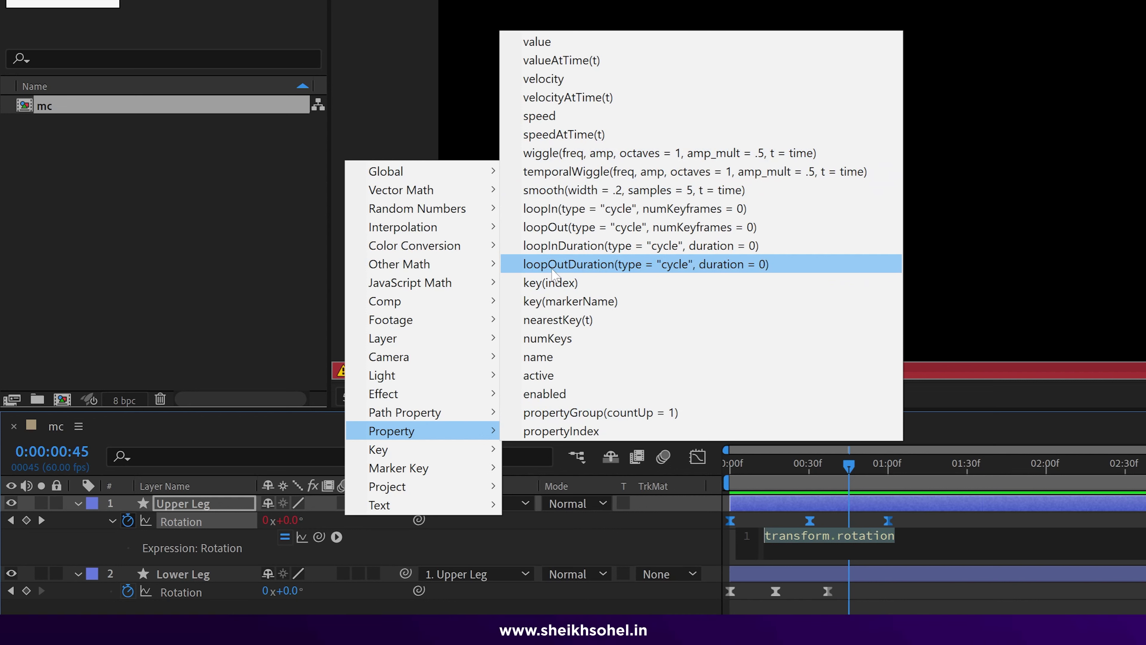
click(631, 264)
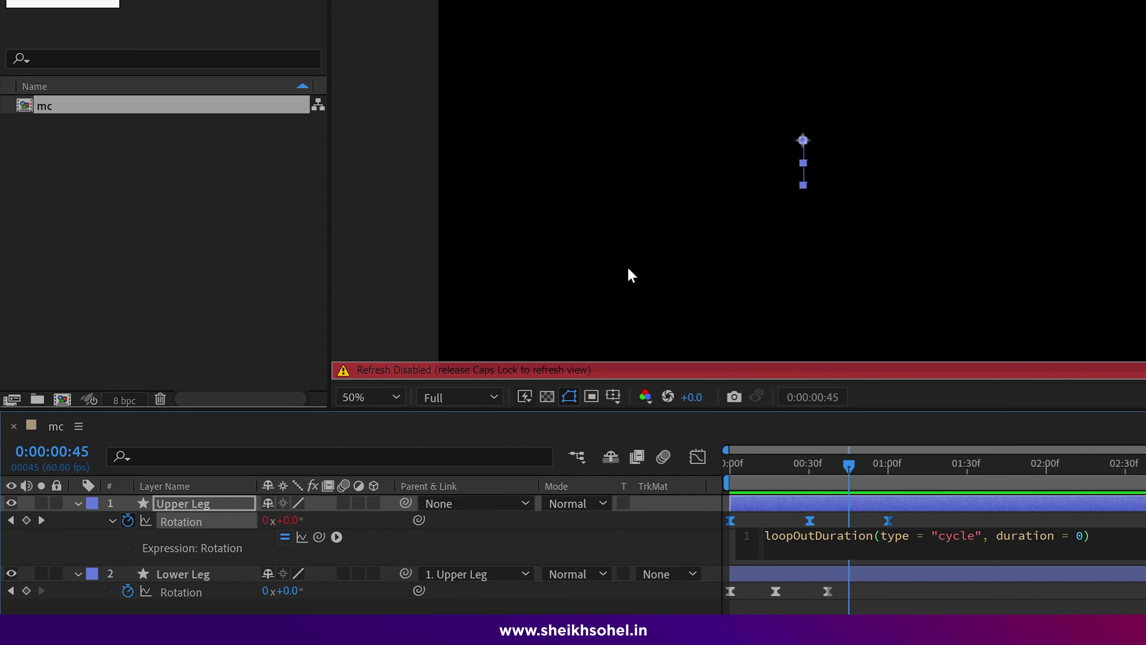
click(873, 504)
key(Caps_Lock)
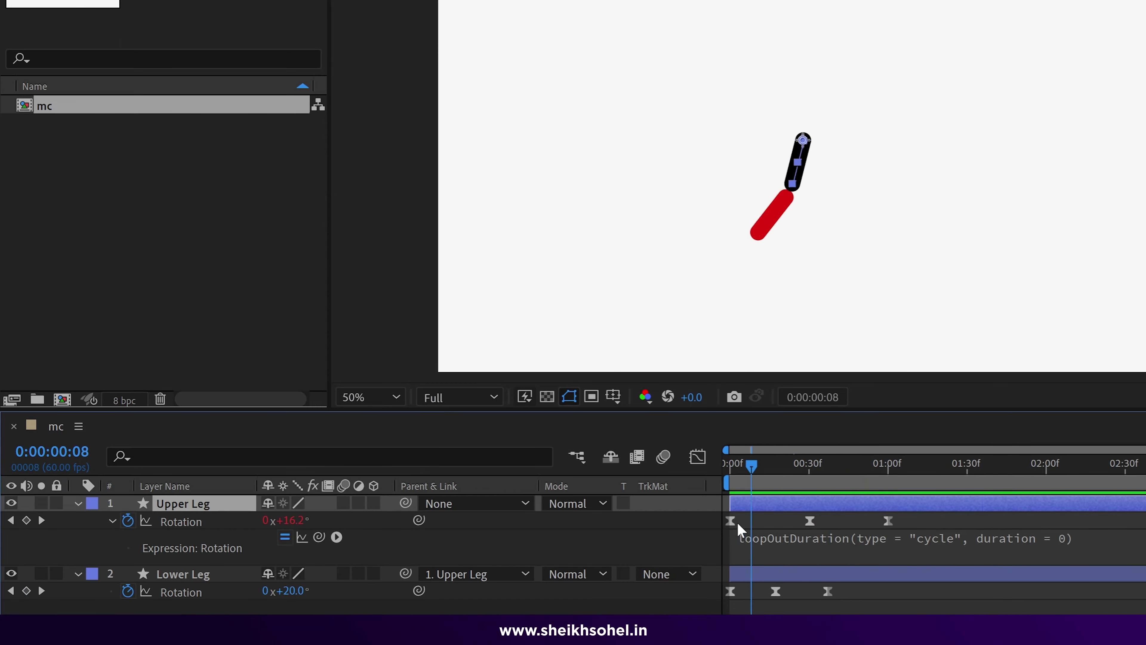
key(space)
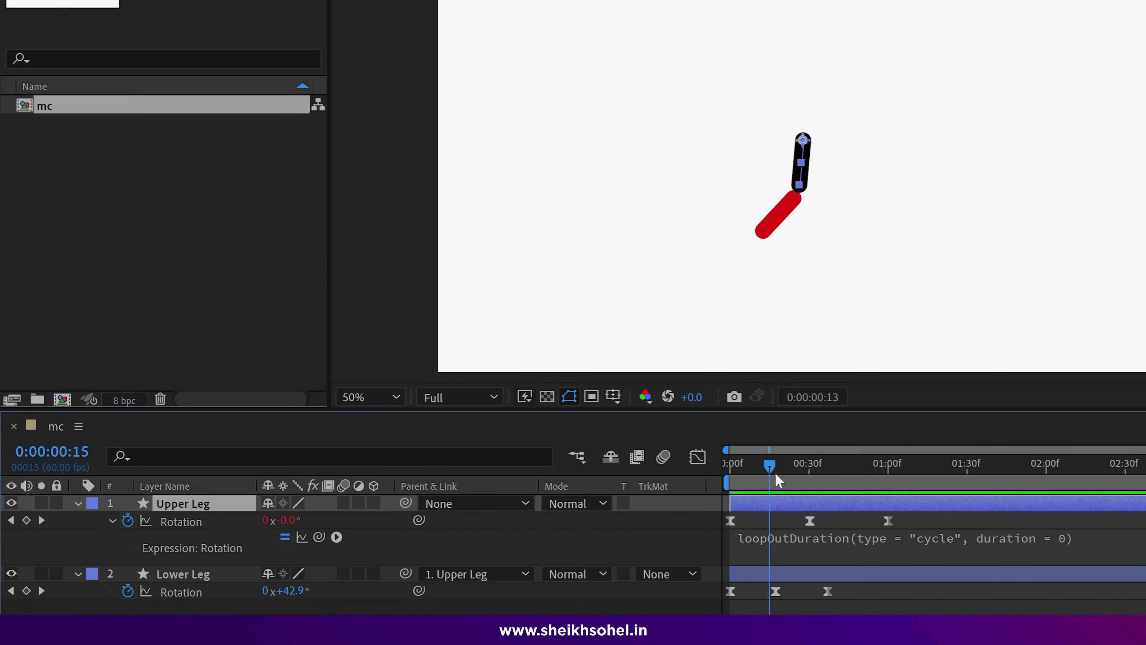
Step: Add the same loopOutDuration(type = "cycle", duration = 0) expression to Lower Leg's Rotation
drag(779, 481, 731, 510)
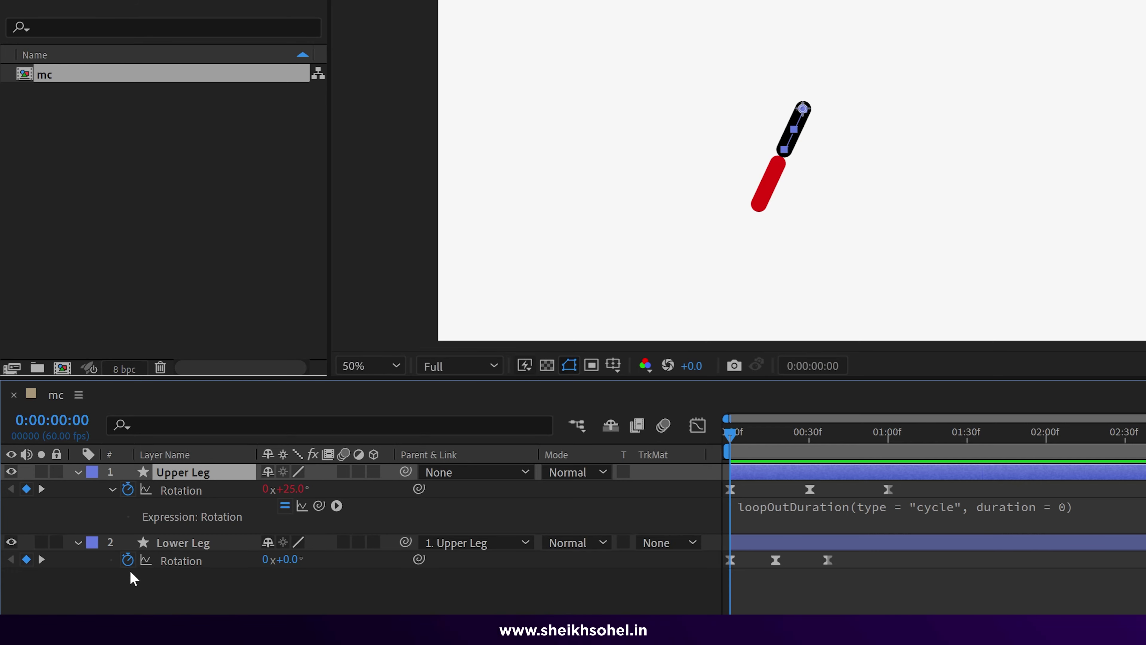
alt+click(128, 560)
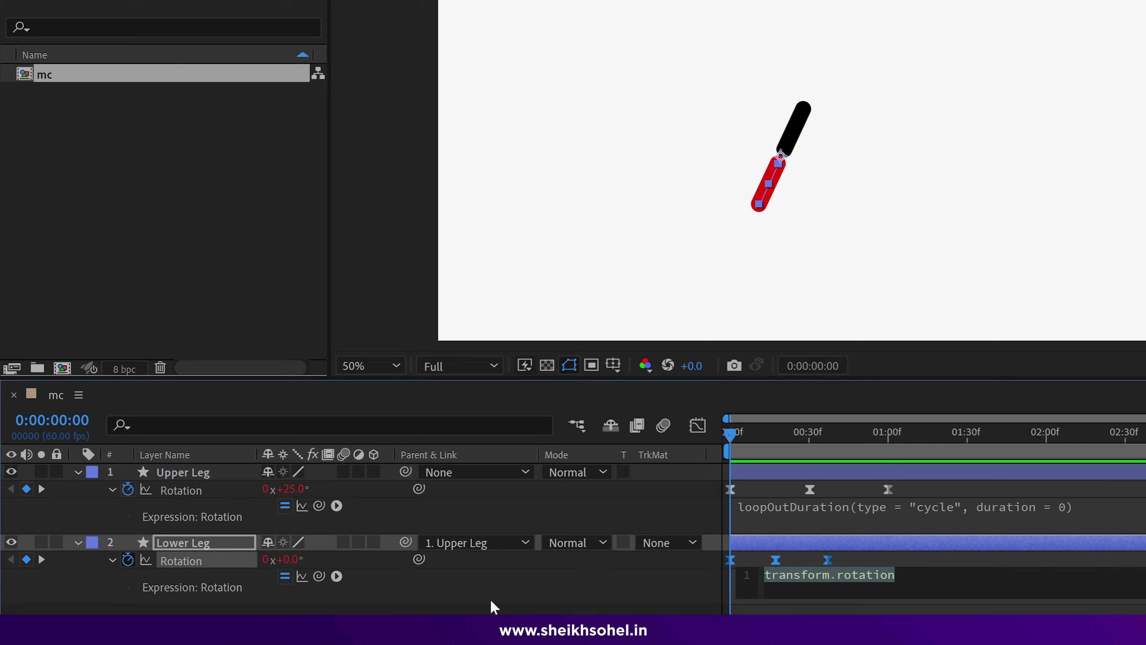
click(336, 577)
mouse_move(392, 472)
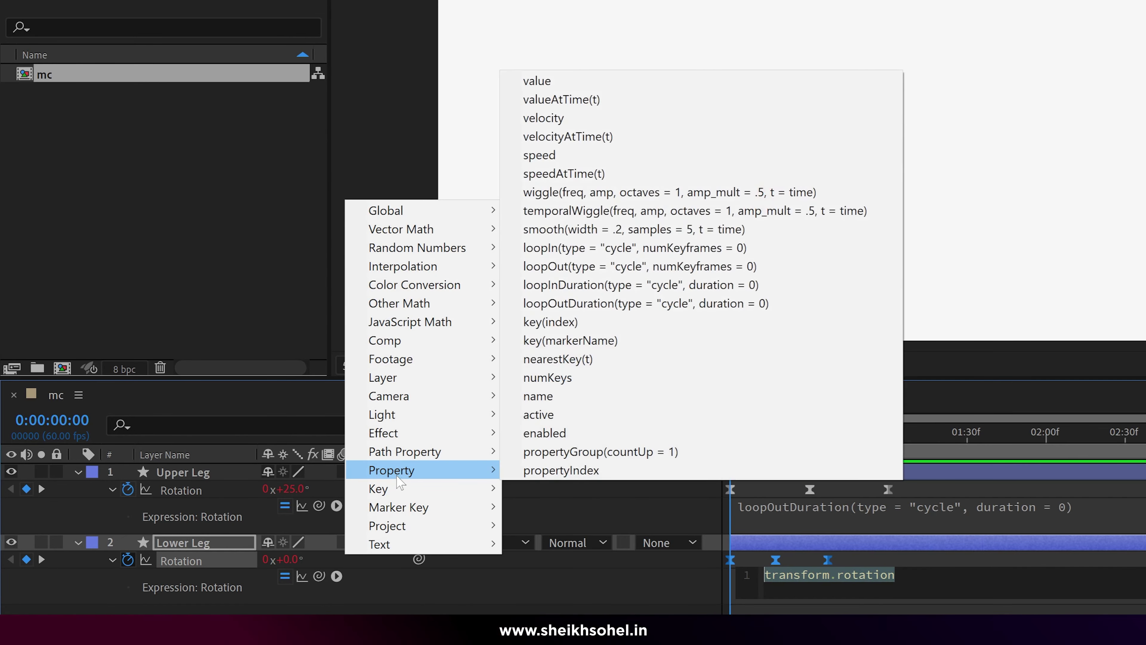
click(616, 305)
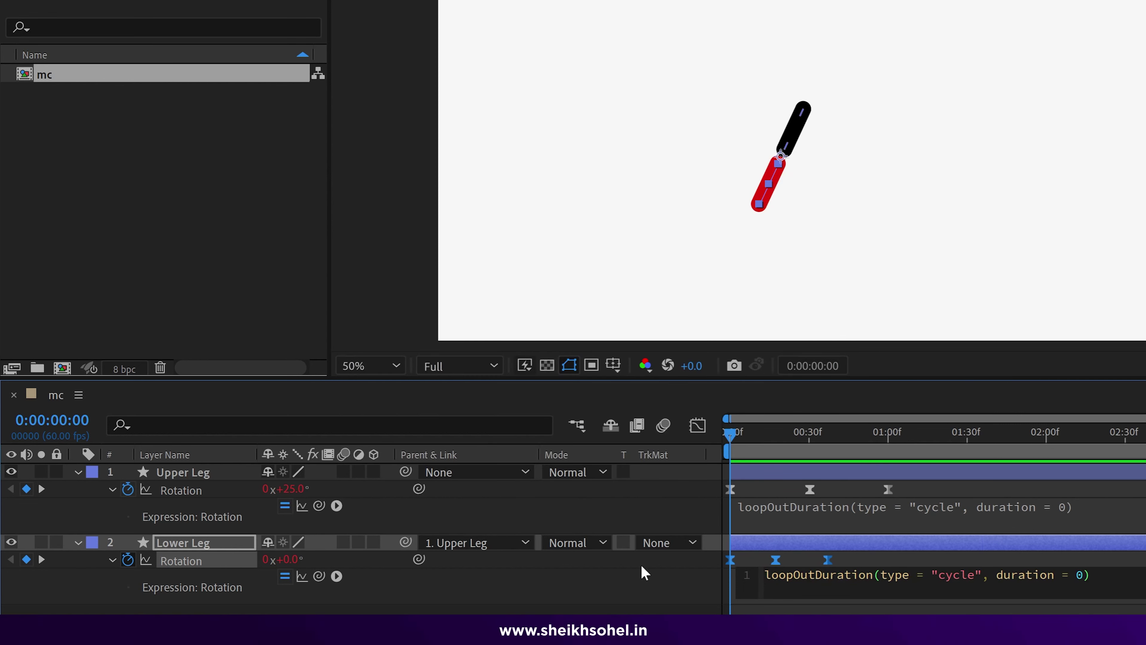
click(904, 545)
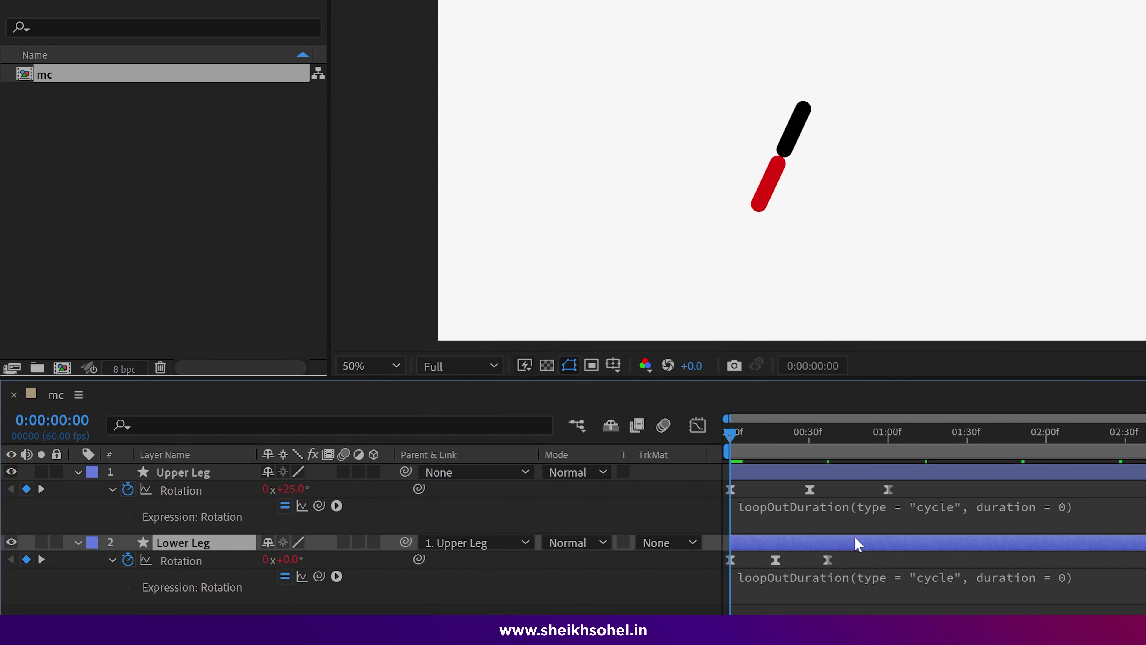
Step: Change Lower Leg's loopOutDuration duration from 0 to 1 while previewing both looping legs
key(space)
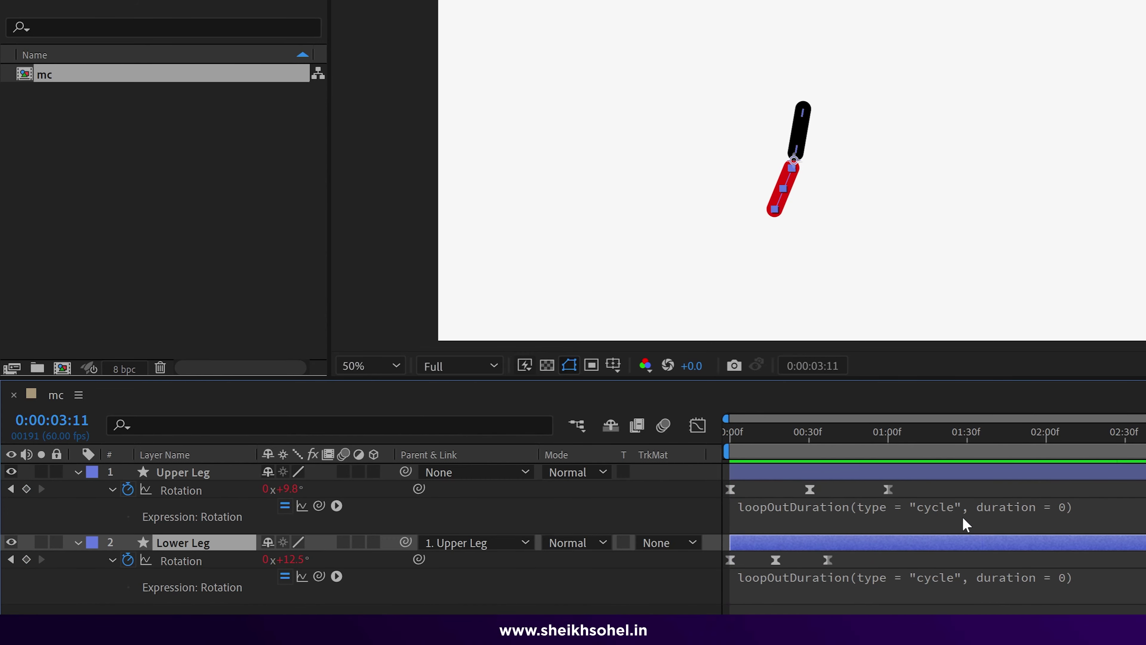
click(996, 589)
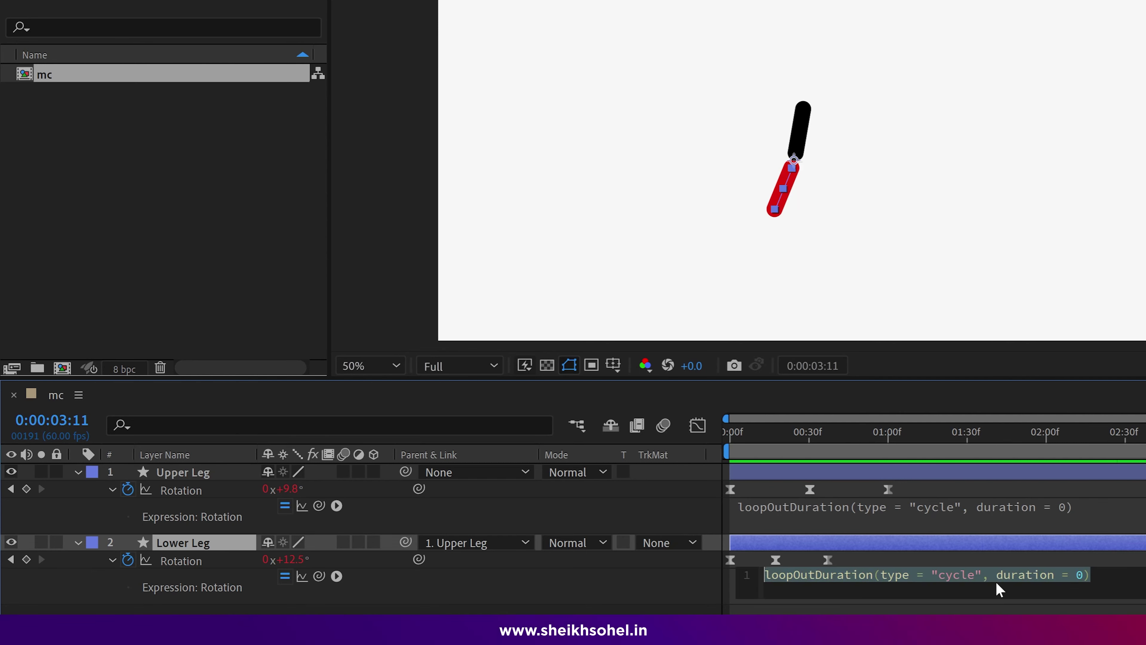
click(1080, 579)
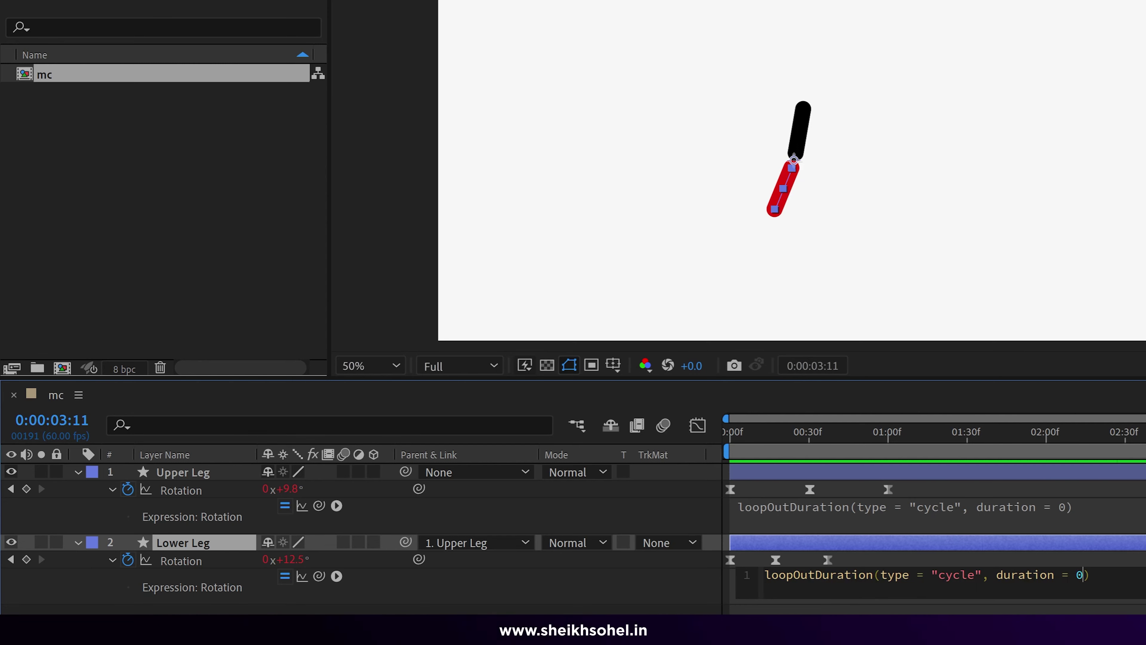
click(1090, 553)
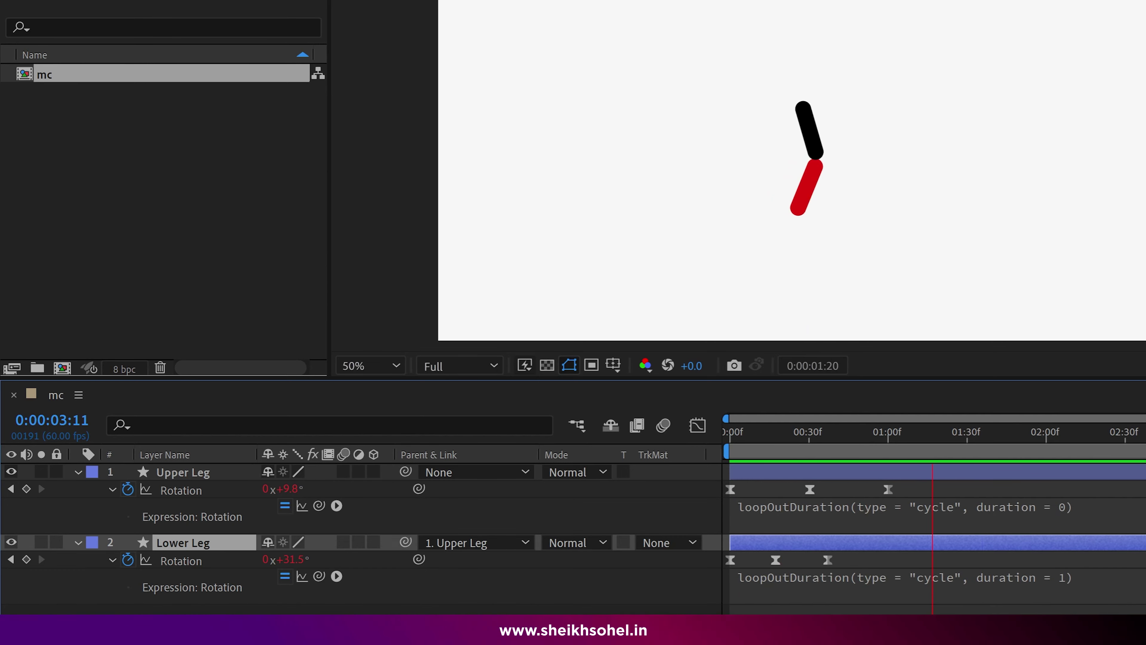
key(space)
key(ctrl+a)
Step: Pre-compose Upper Leg and Lower Leg into a new composition named 'Leg 01', moving all attributes
click(77, 472)
drag(142, 561, 207, 472)
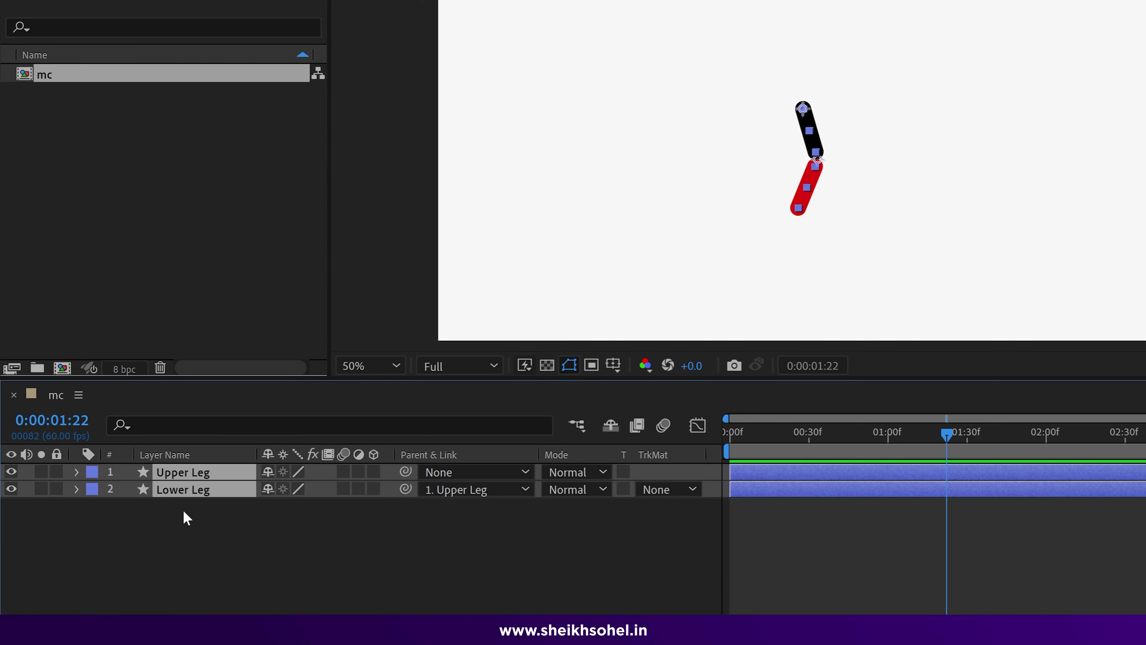
right_click(200, 488)
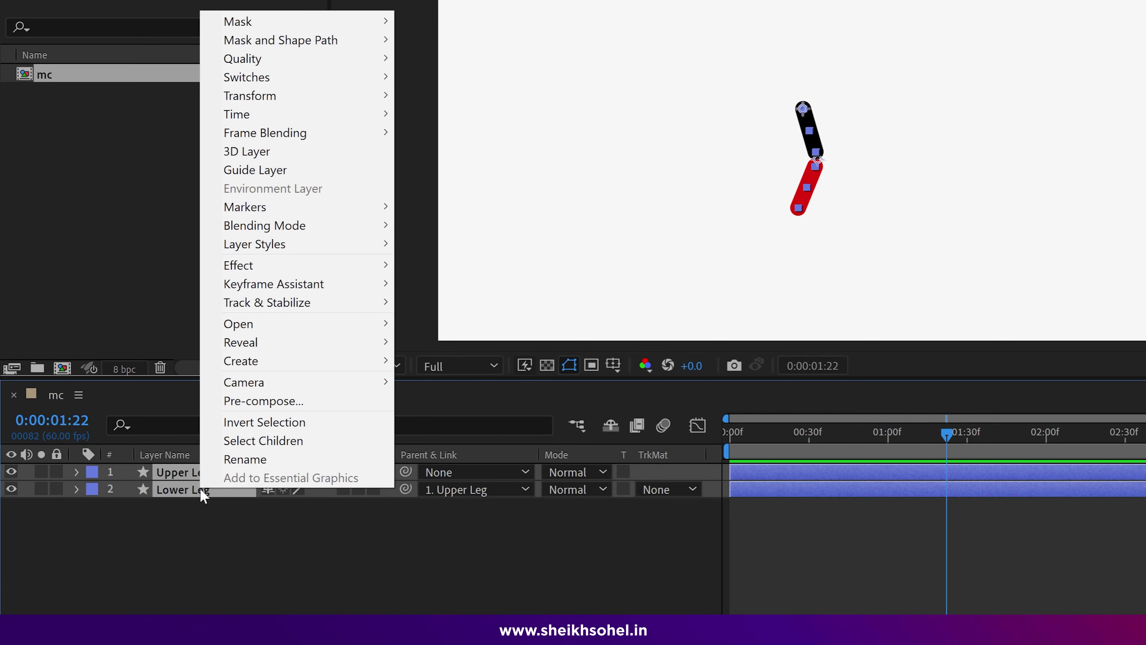
click(279, 401)
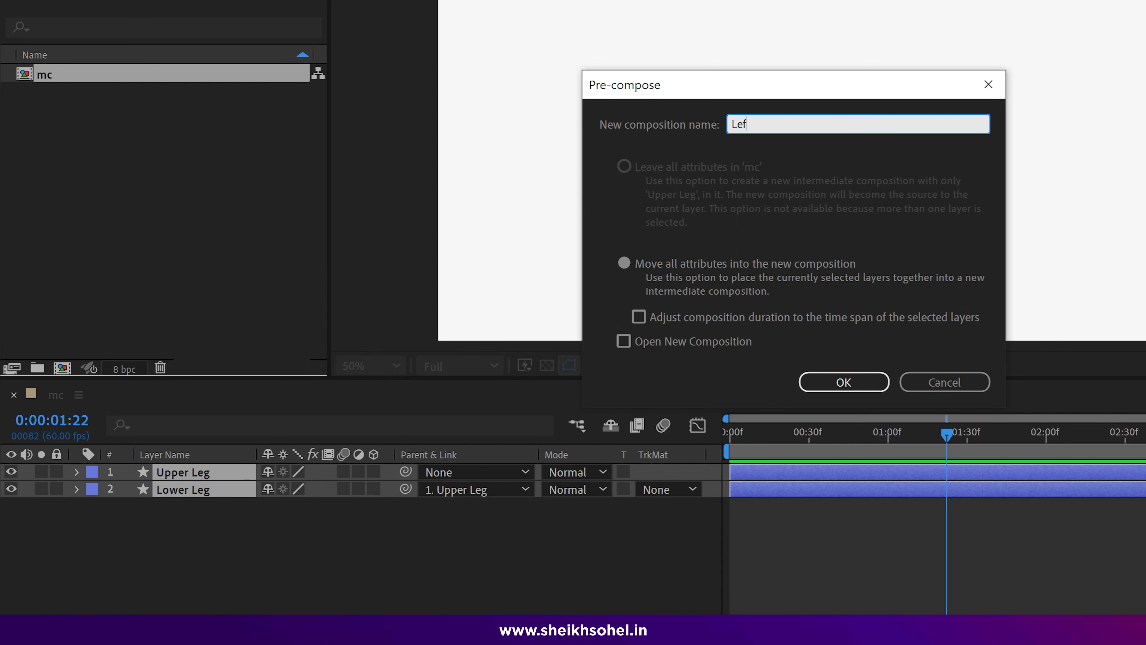
text(Leg)
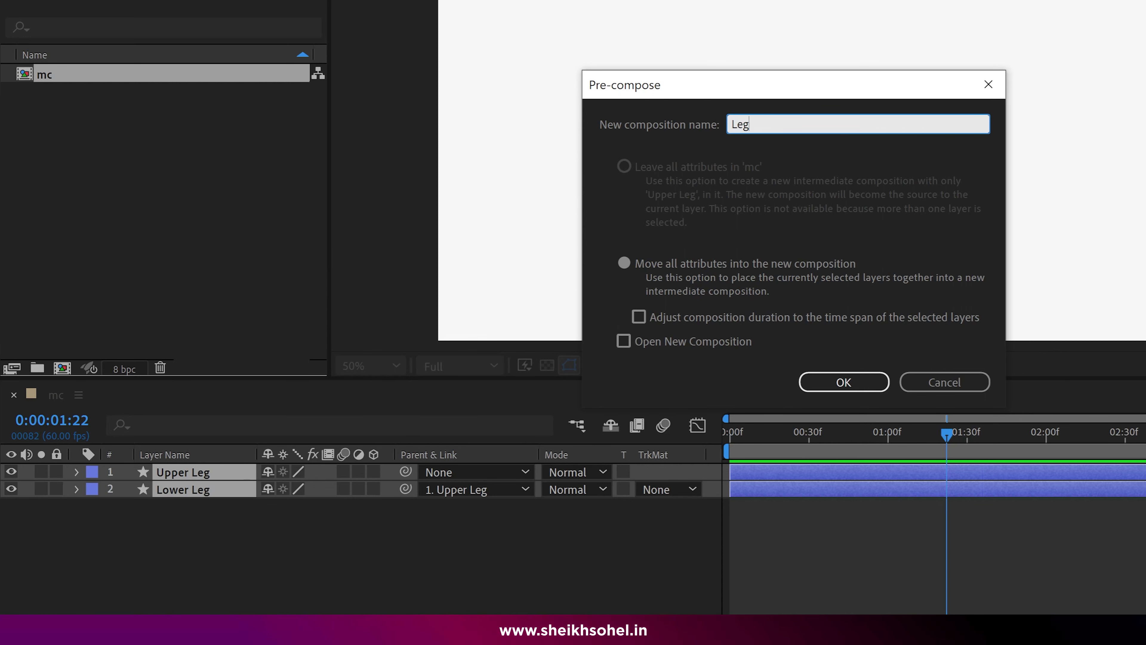
text( 01)
click(625, 266)
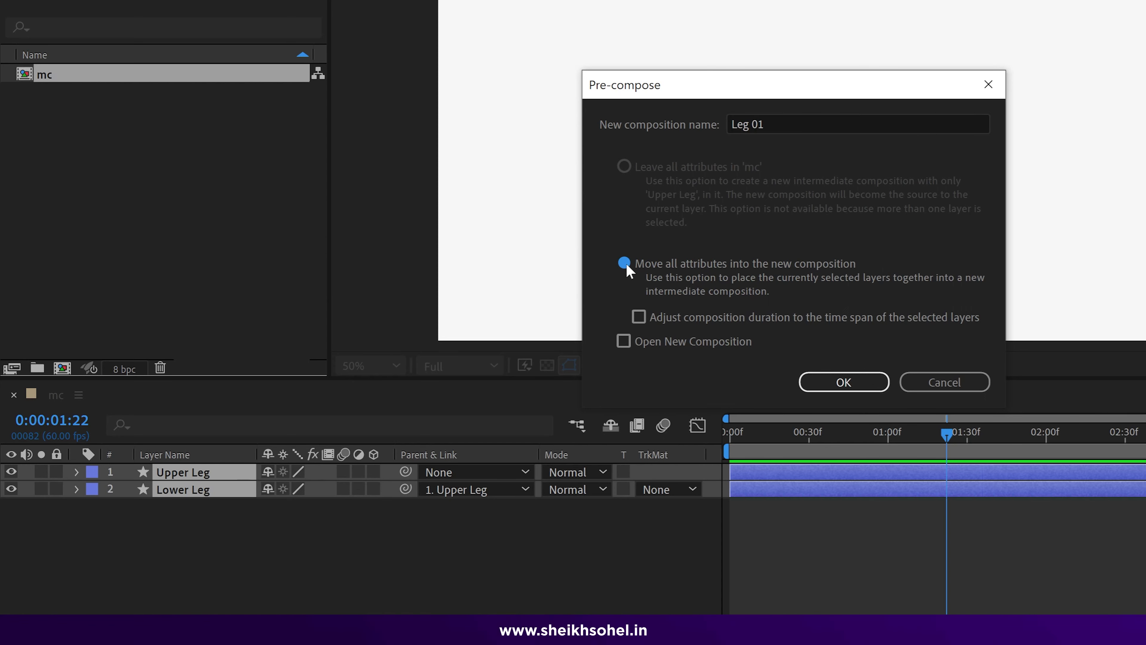
Step: Confirm the Leg 01 composition and preview its animation from the start
click(833, 380)
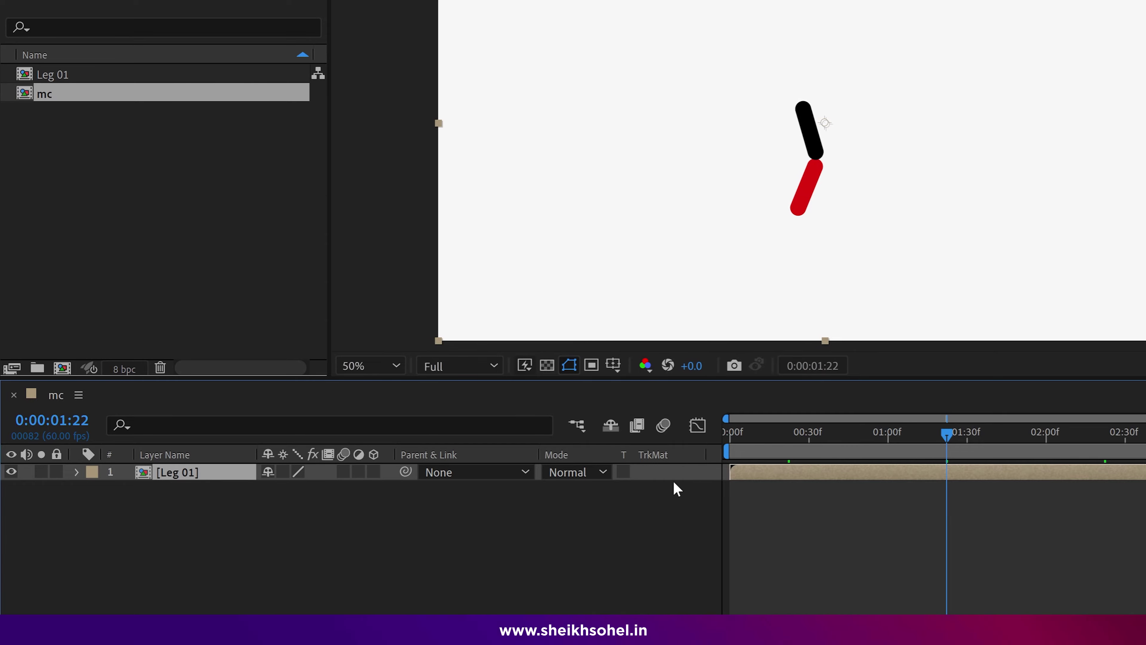
key(Home)
key(space)
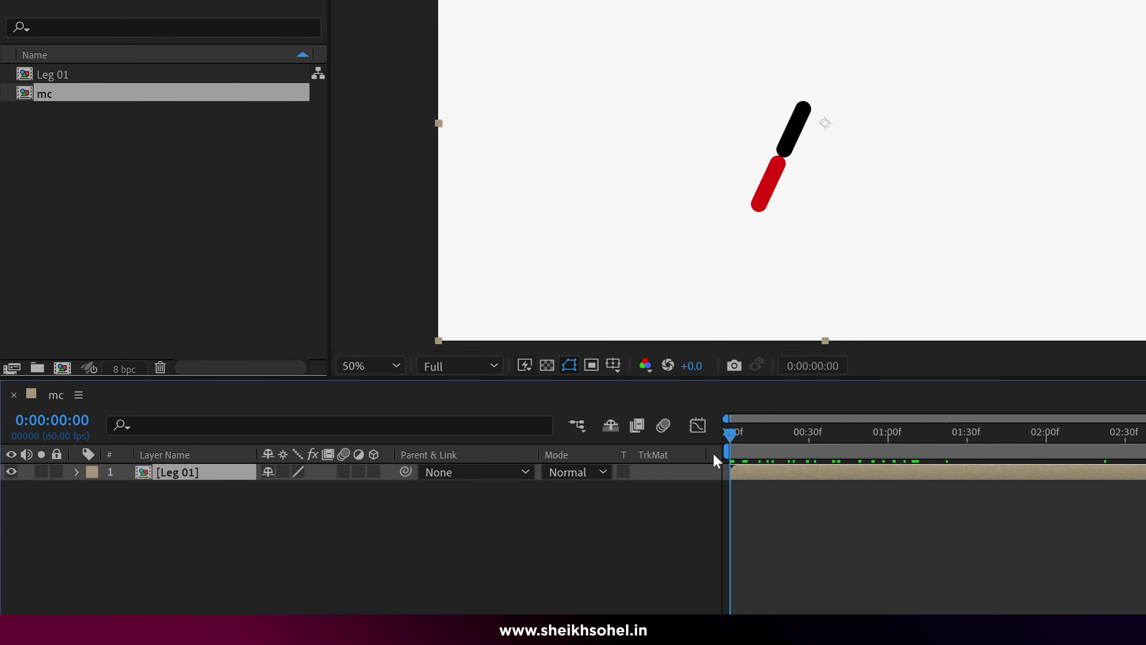
Step: Duplicate Leg 01, start the top copy about 27 frames later, and preview from there
key(ctrl+d)
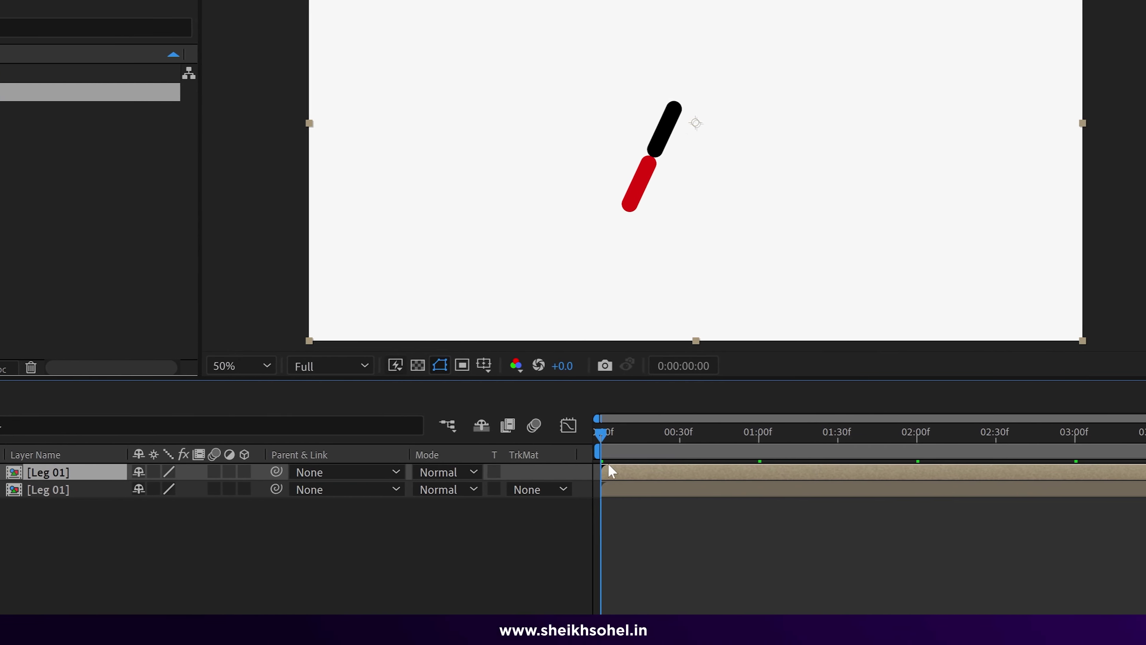
drag(605, 470, 672, 475)
drag(526, 441, 539, 476)
drag(522, 435, 710, 458)
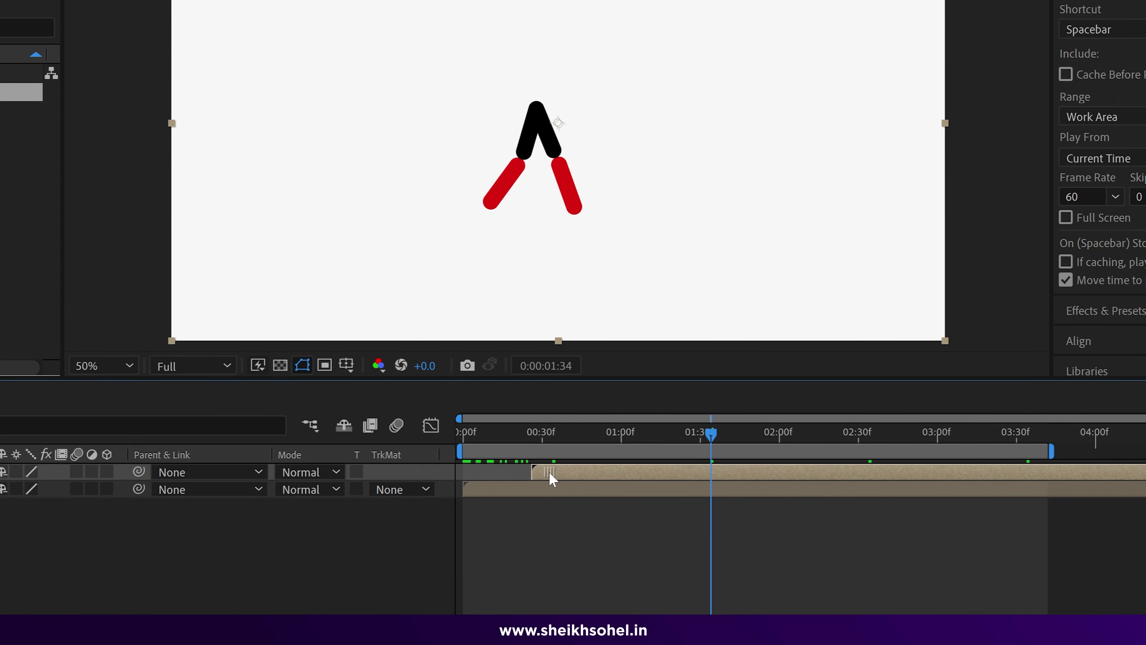
mouse_move(526, 441)
mouse_down()
mouse_move(678, 444)
mouse_move(531, 453)
mouse_up()
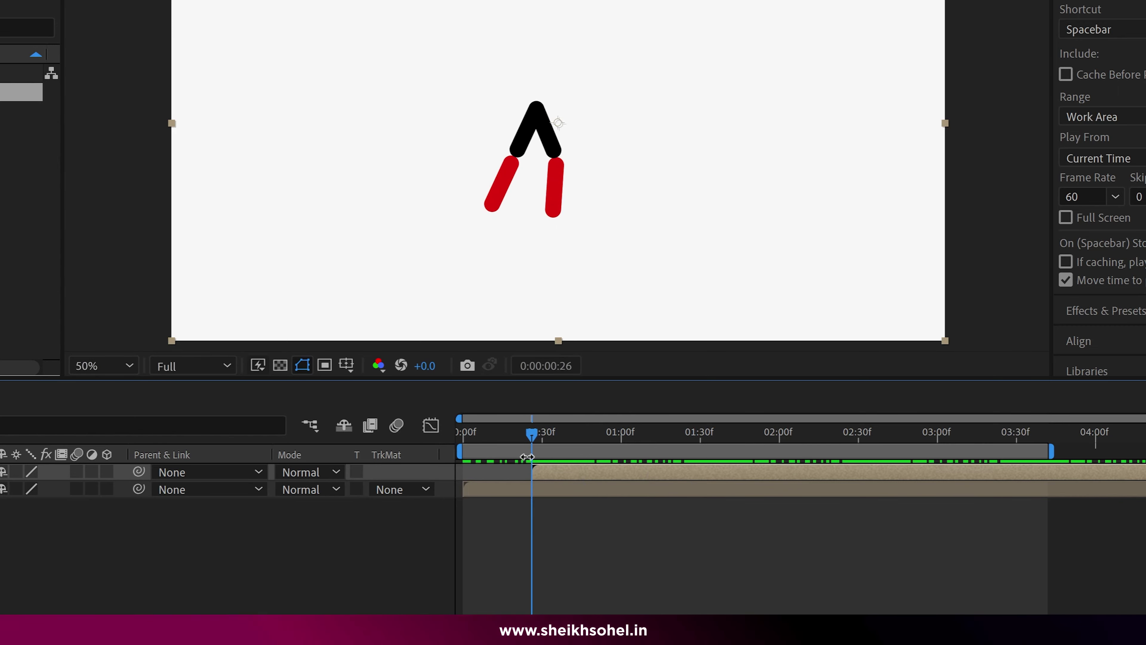
key(b)
key(space)
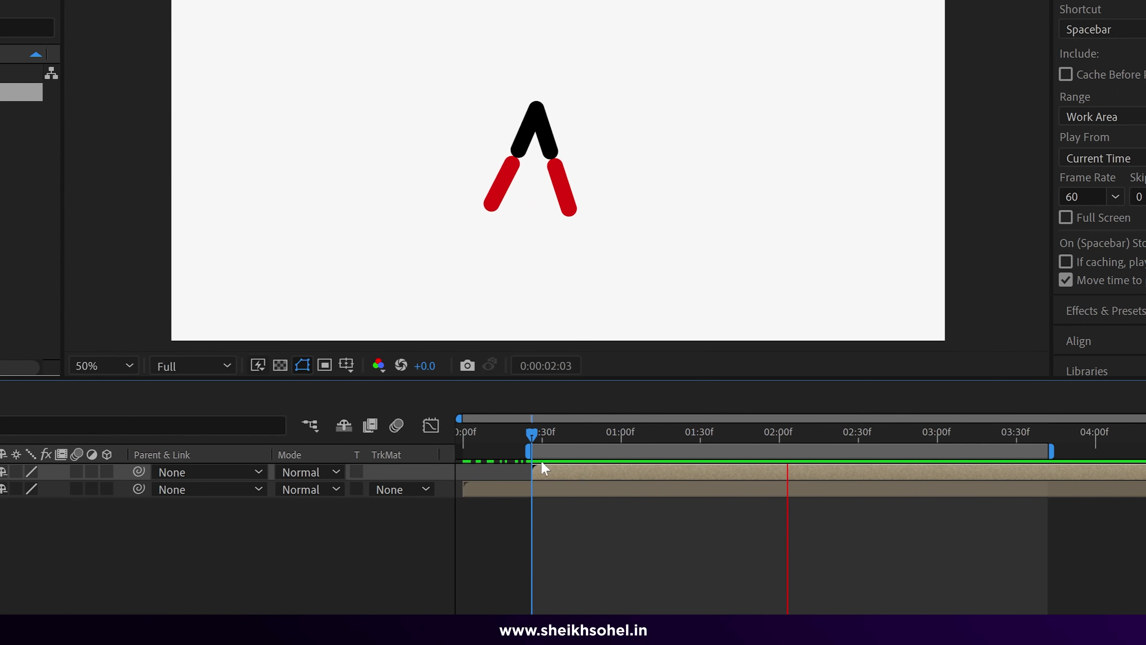
drag(544, 470, 547, 470)
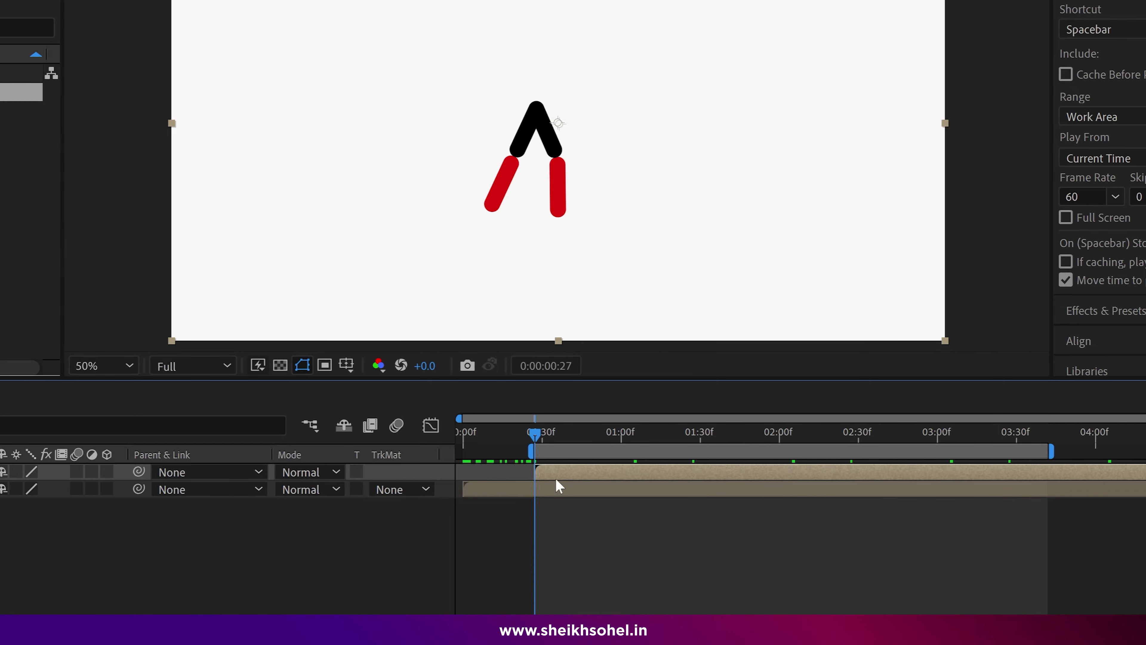
Step: Set the work-area end at the end of the mc composition and preview the full two-leg walk
key(space)
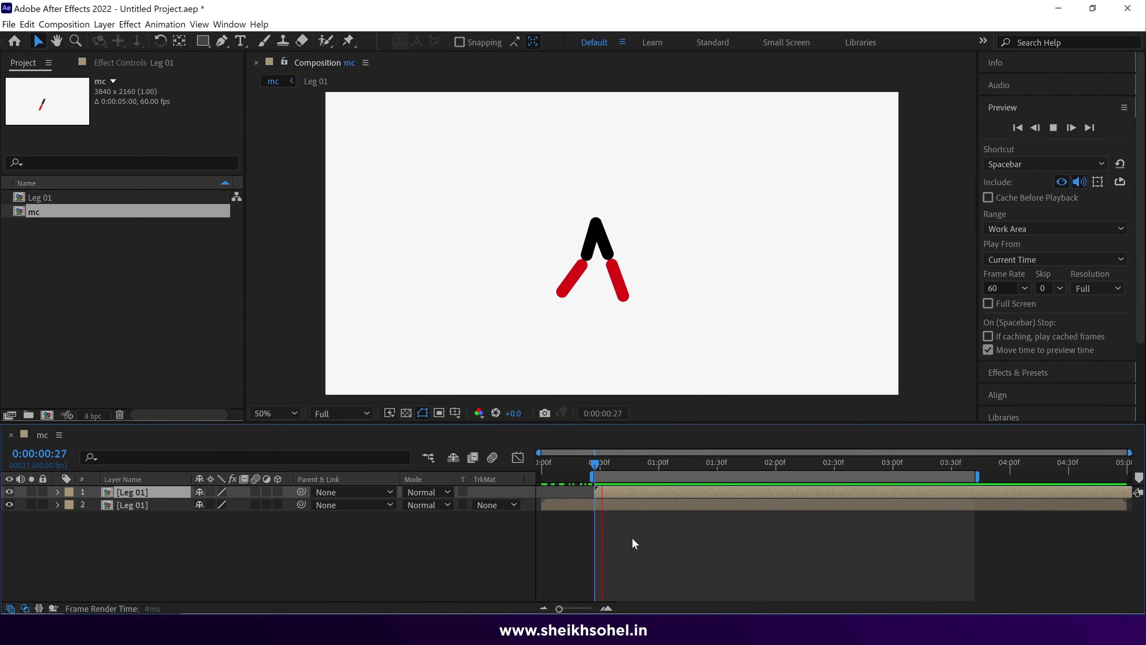
key(space)
click(269, 574)
key(End)
key(n)
key(space)
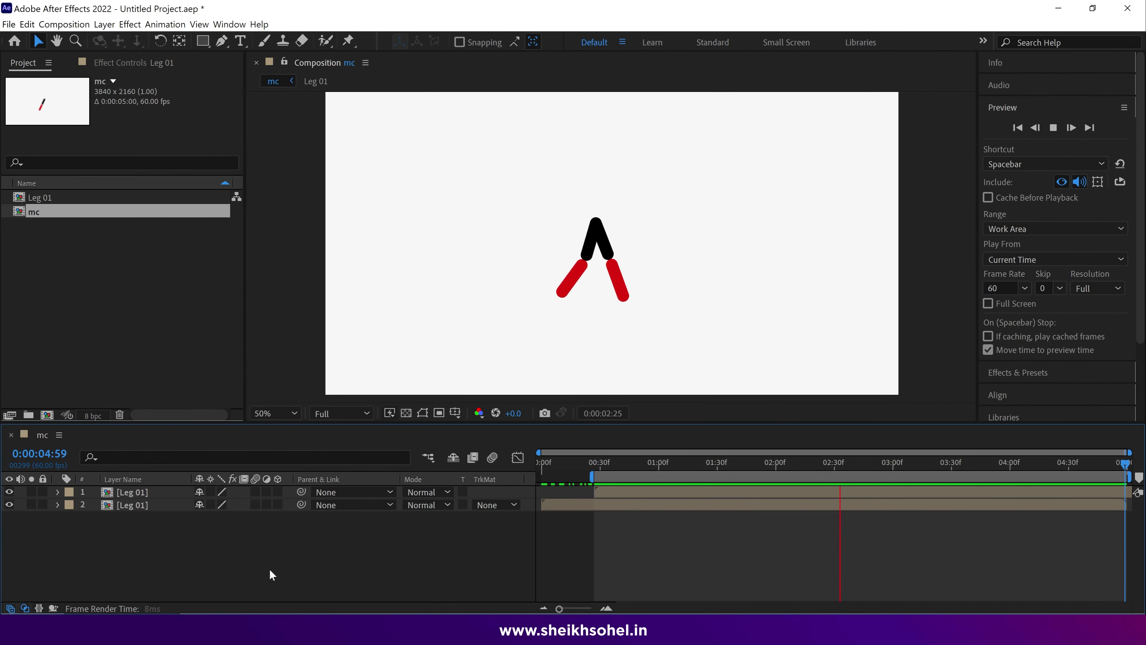